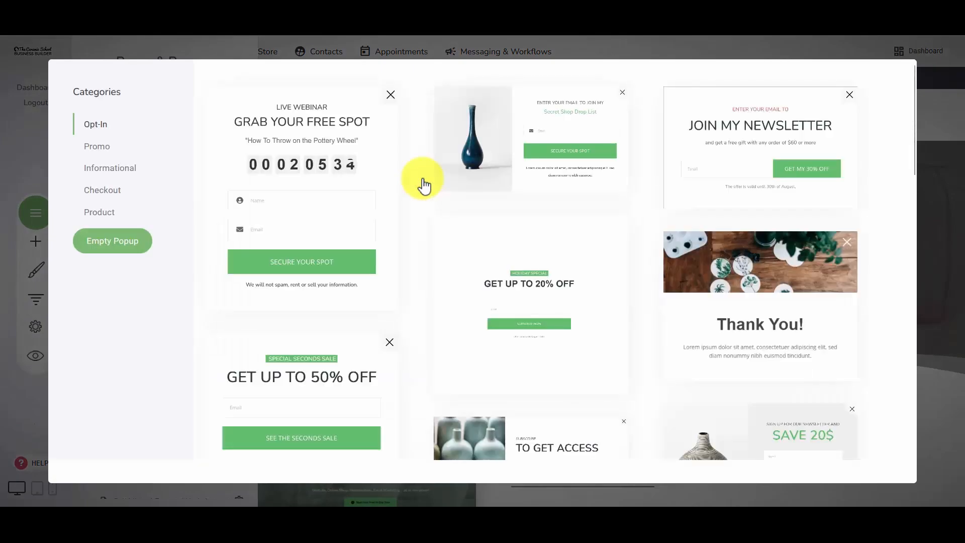
Look through the popup templates in the Opt-In, Promo, Informational, Checkout and Product categories.
scroll(422, 263, "down", 5)
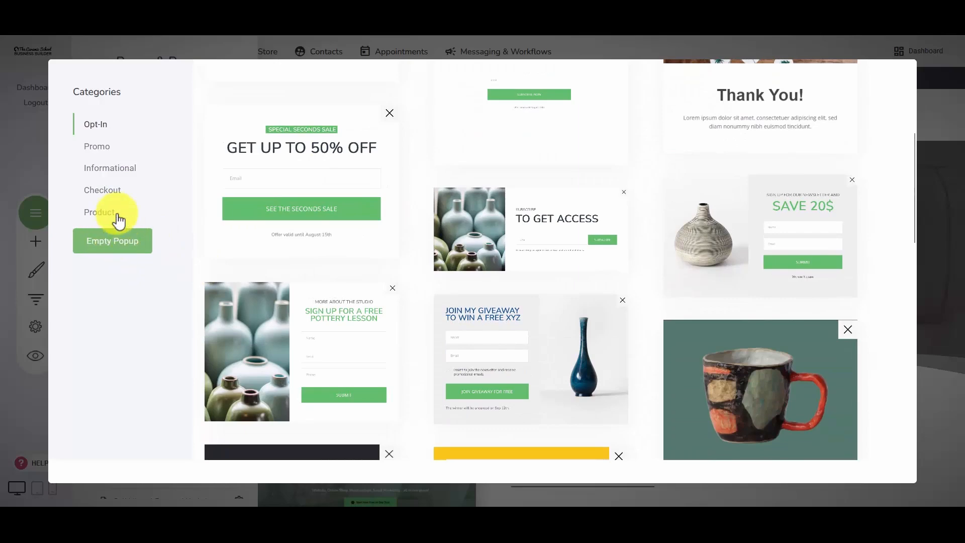
scroll(442, 281, "down", 8)
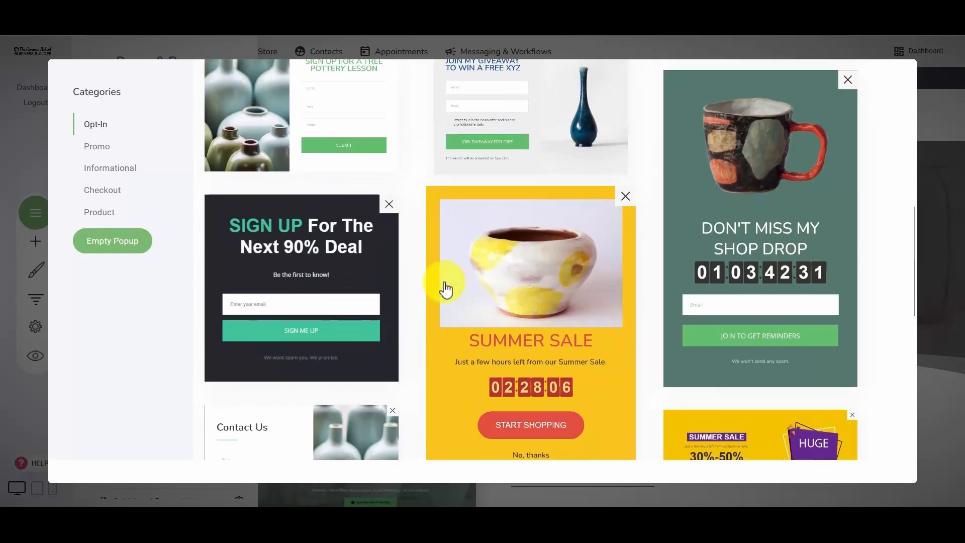
scroll(445, 290, "down", 8)
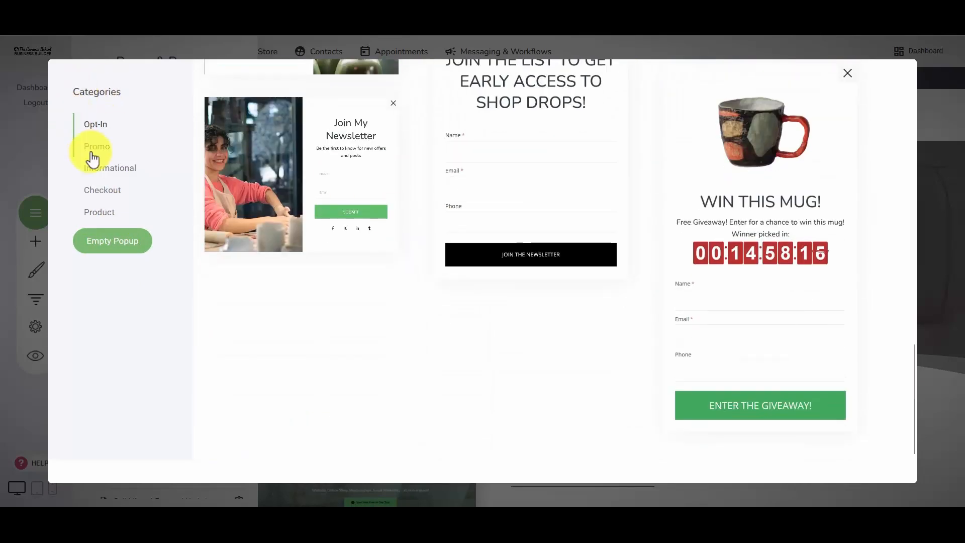
left_click(93, 151)
left_click(98, 170)
scroll(338, 247, "up", 5)
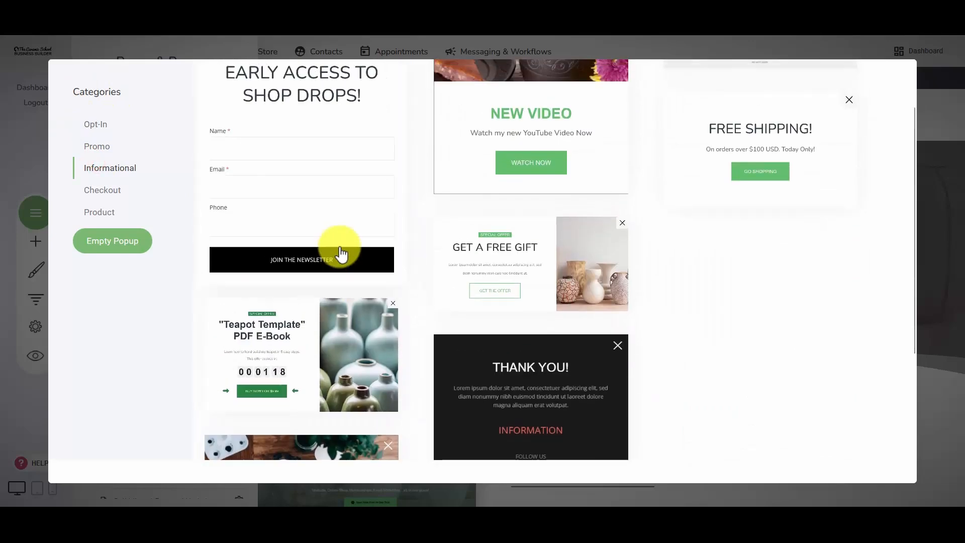
left_click(78, 191)
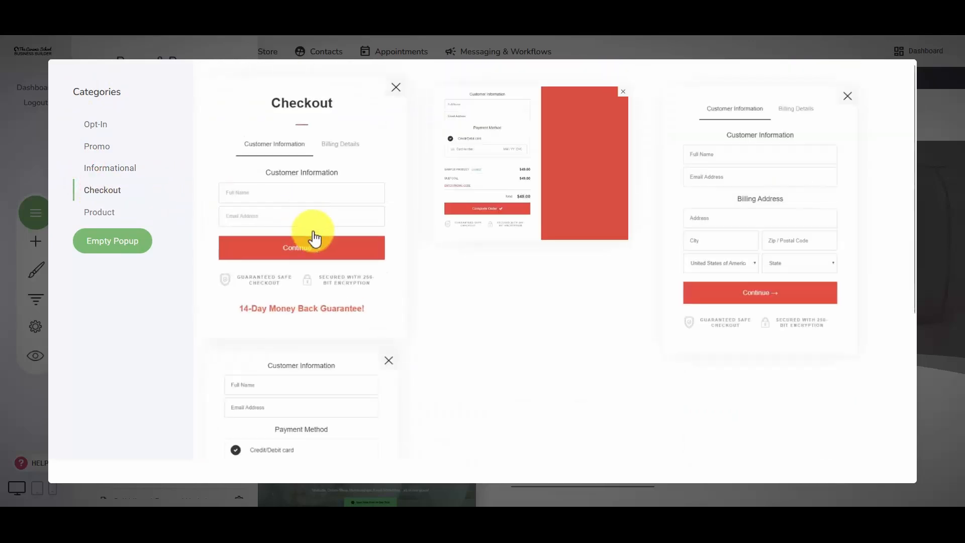
left_click(97, 213)
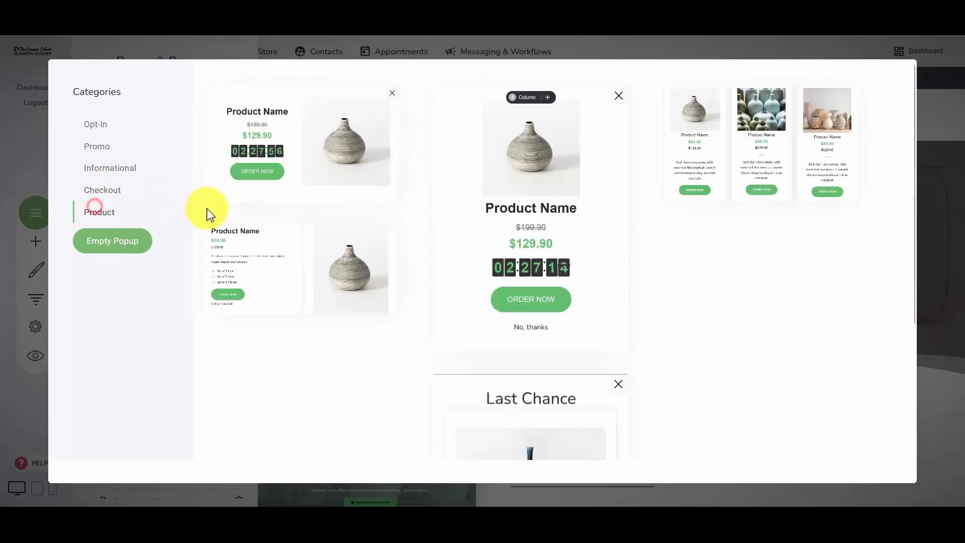
Choose the Opt-In popup template titled "Sign up for a free pottery lesson".
left_click(107, 129)
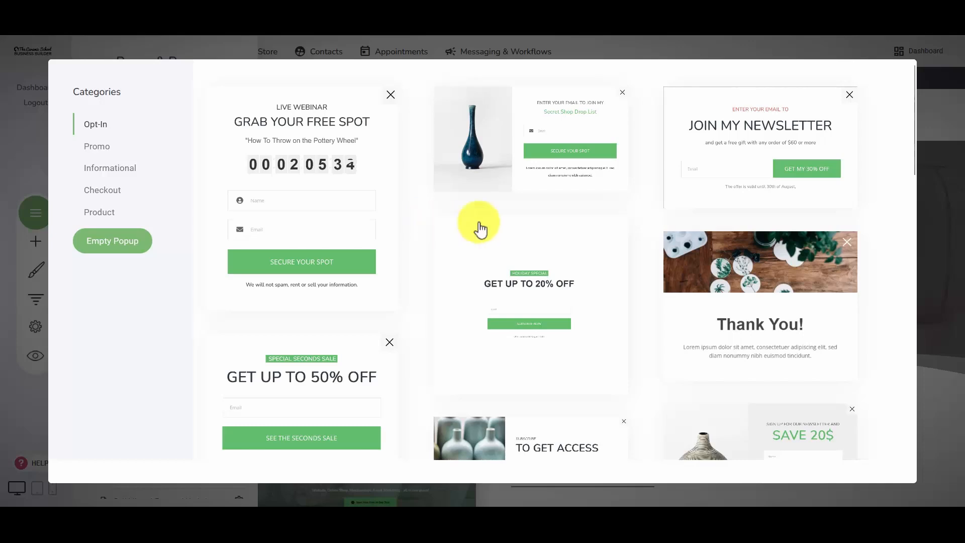
scroll(717, 172, "down", 4)
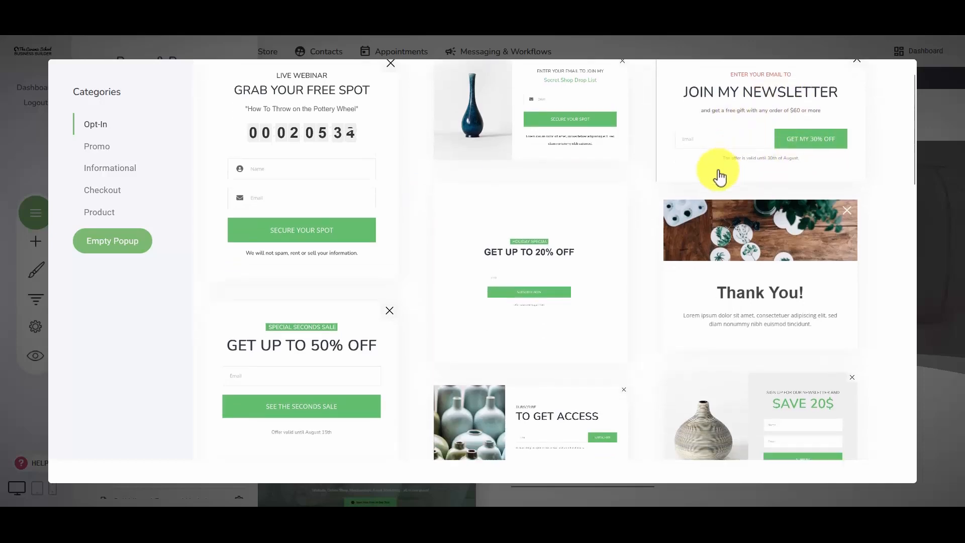
scroll(664, 176, "down", 1)
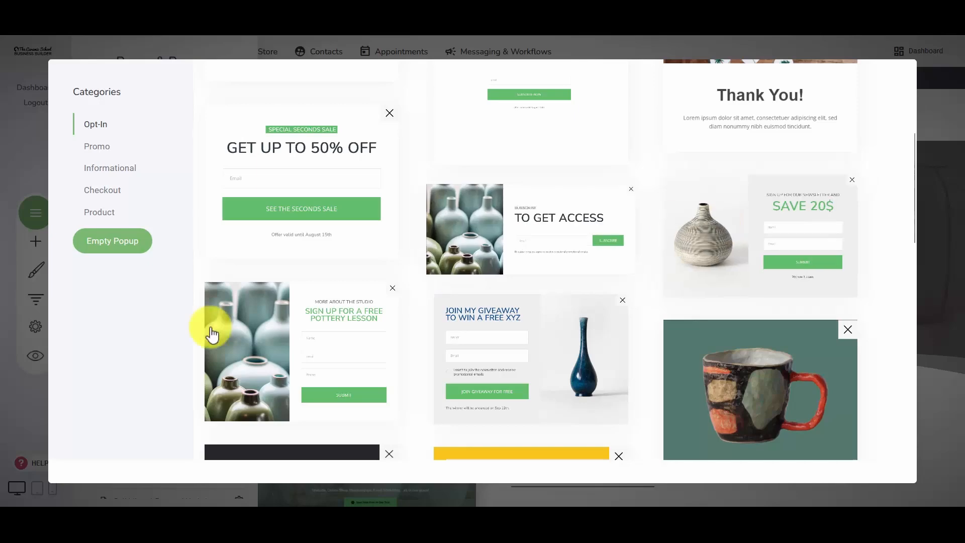
left_click(269, 323)
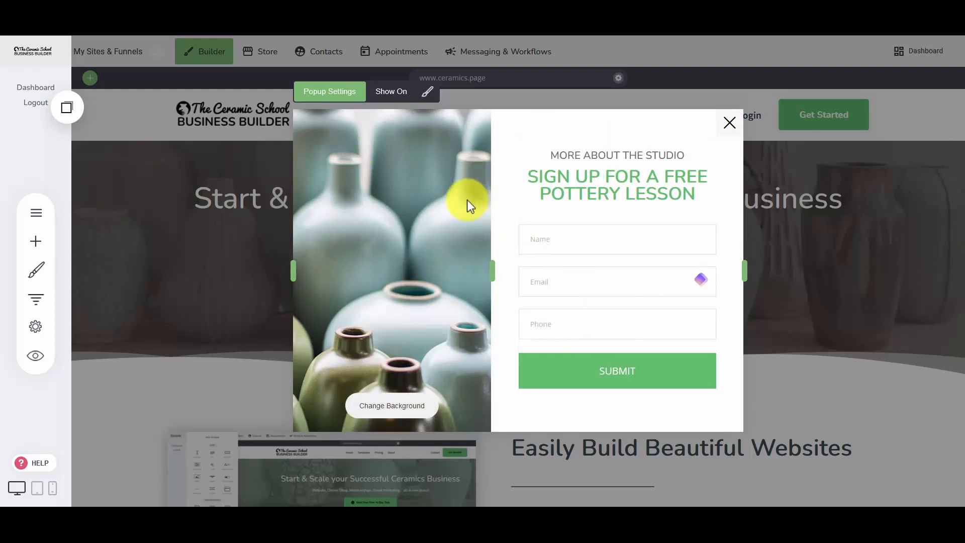
Add a Heading widget above the popup's green title and delete it again.
left_click(50, 235)
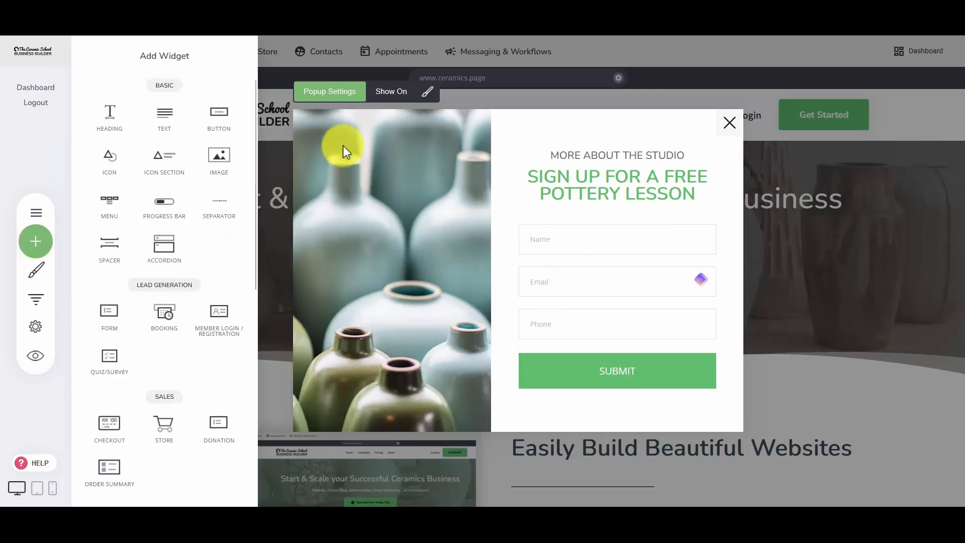
left_click_drag(121, 120, 611, 160)
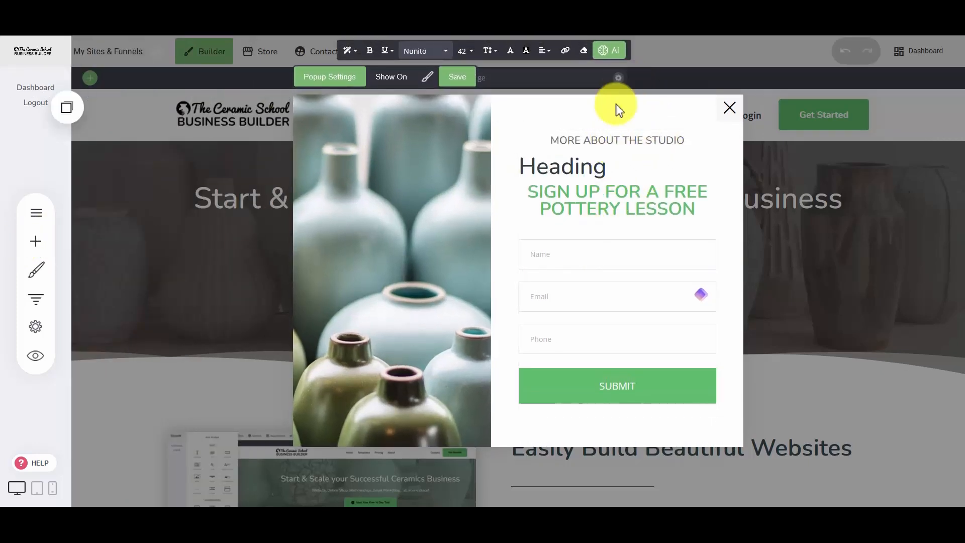
left_click(562, 219)
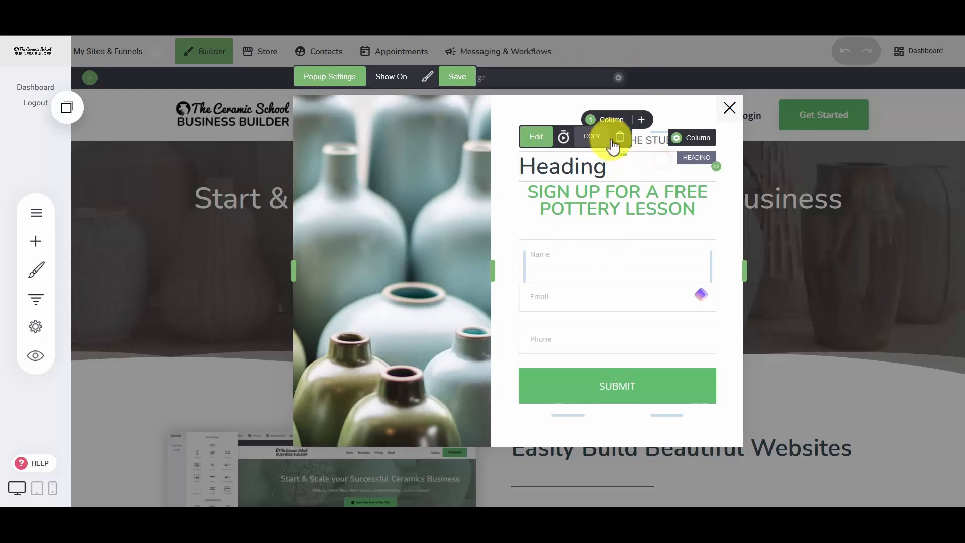
left_click(619, 136)
left_click(522, 263)
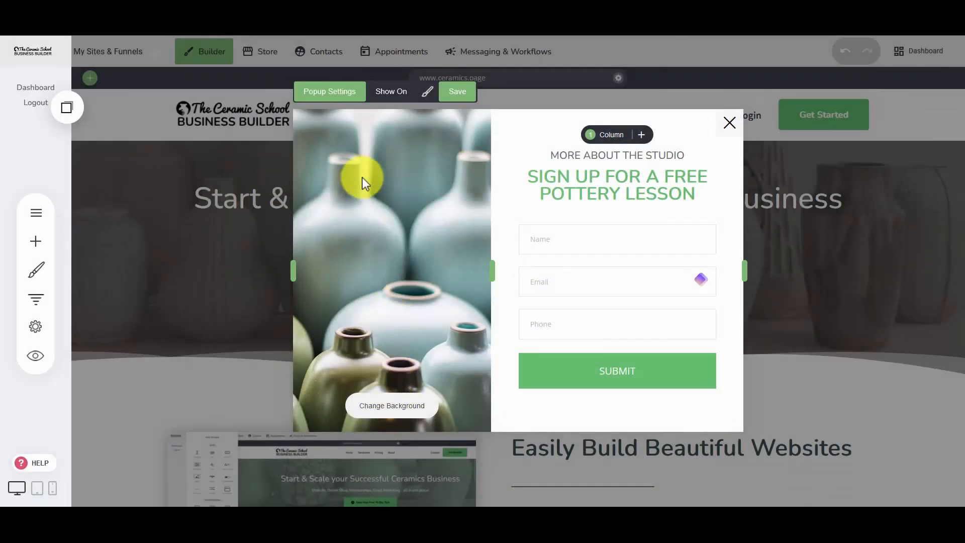
Widen the popup slightly and leave its form unselected.
mouse_move(292, 269)
left_mouse_down()
mouse_move(57, 270)
mouse_move(424, 266)
mouse_move(283, 267)
left_mouse_up()
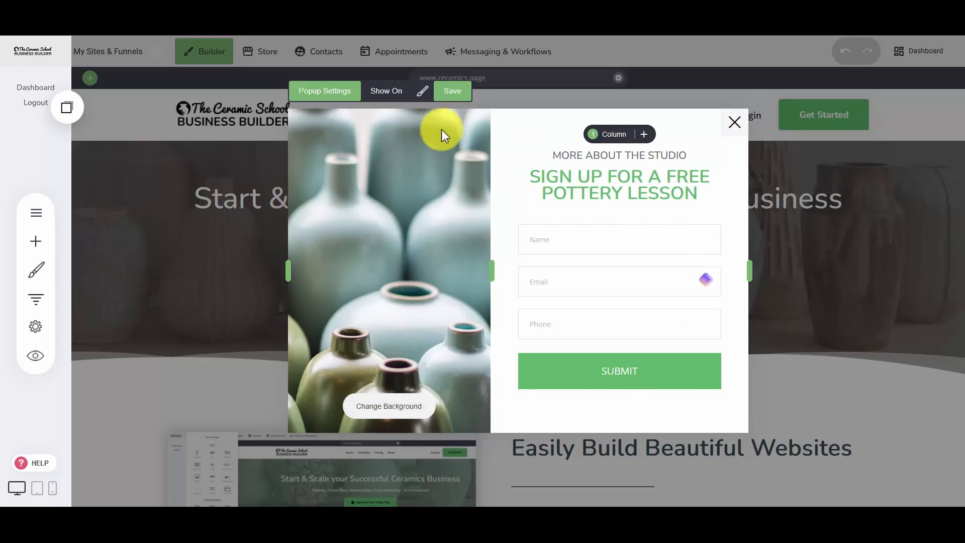
left_click(588, 304)
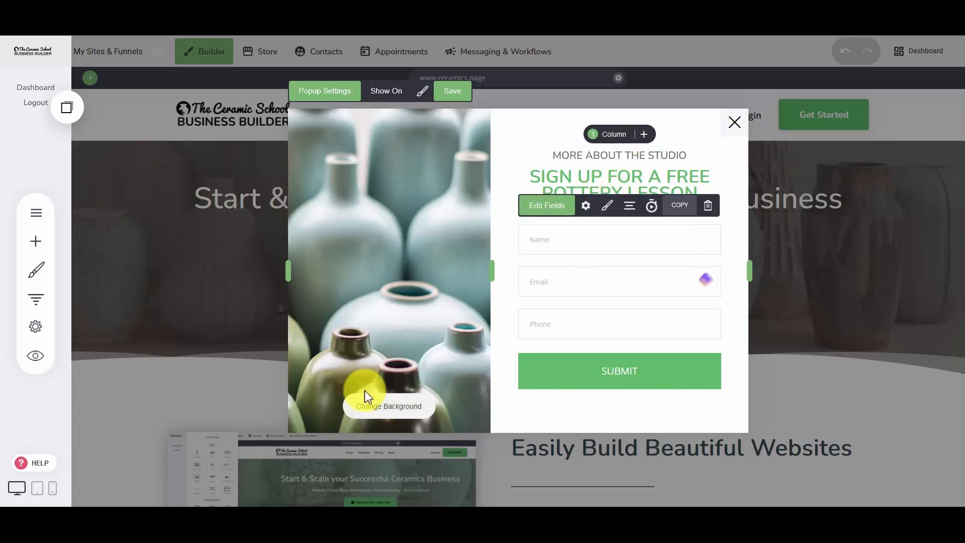
left_click(538, 126)
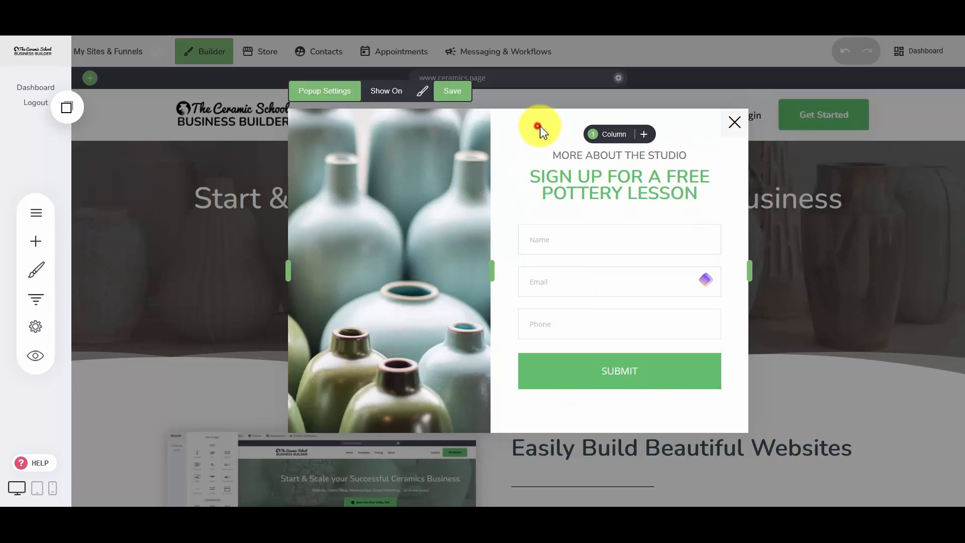
Change the popup's green title to read "SIGN UP FOR MY NEWSLETTER".
double_click(613, 154)
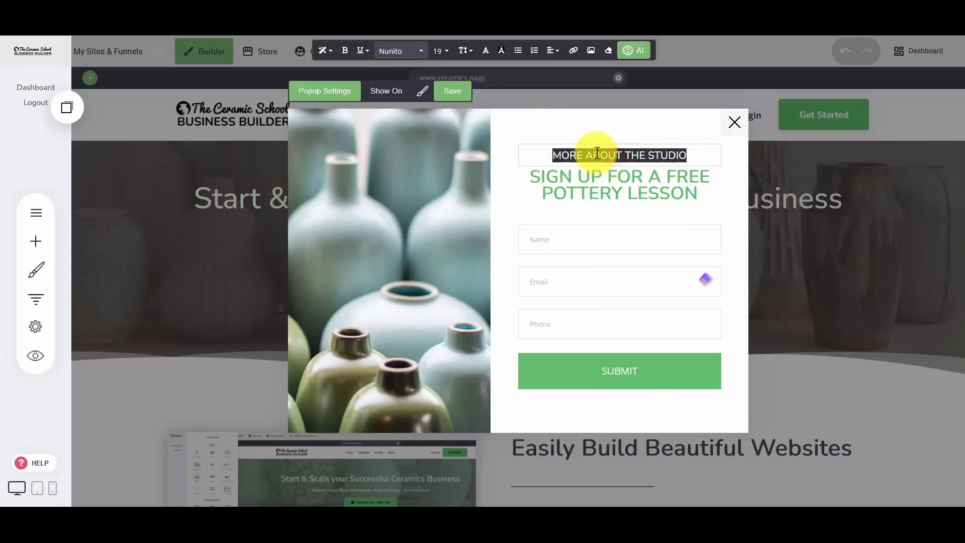
triple_click(596, 154)
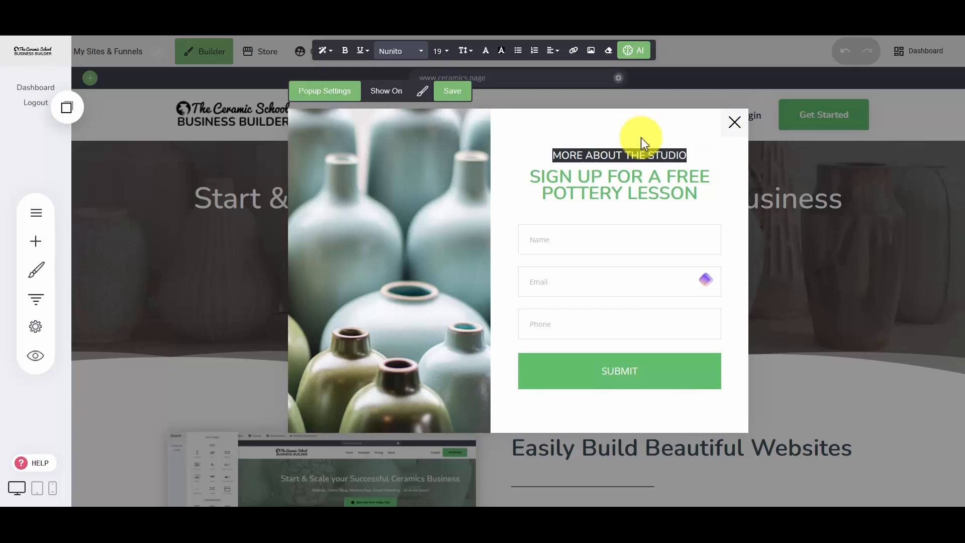
left_click(587, 185)
left_click(639, 181)
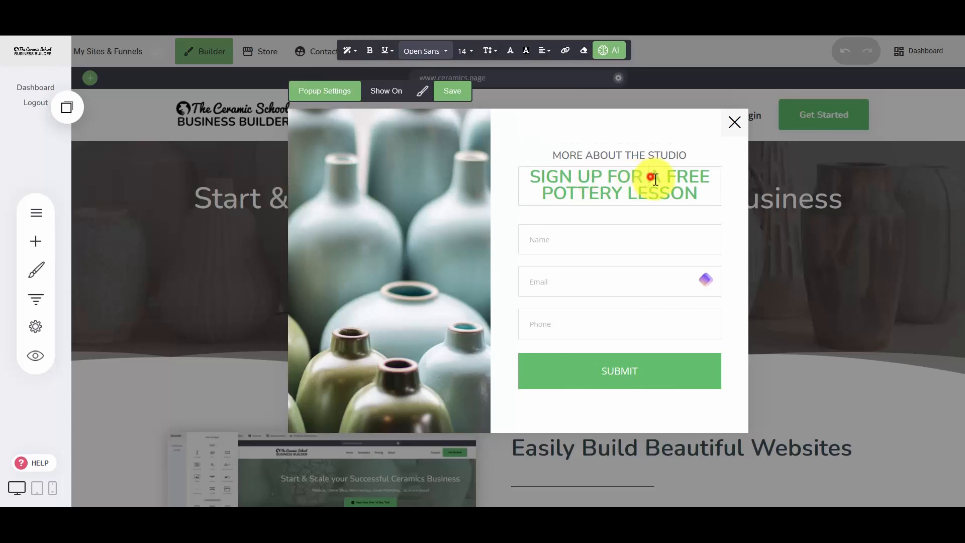
left_click_drag(648, 177, 693, 205)
type("My")
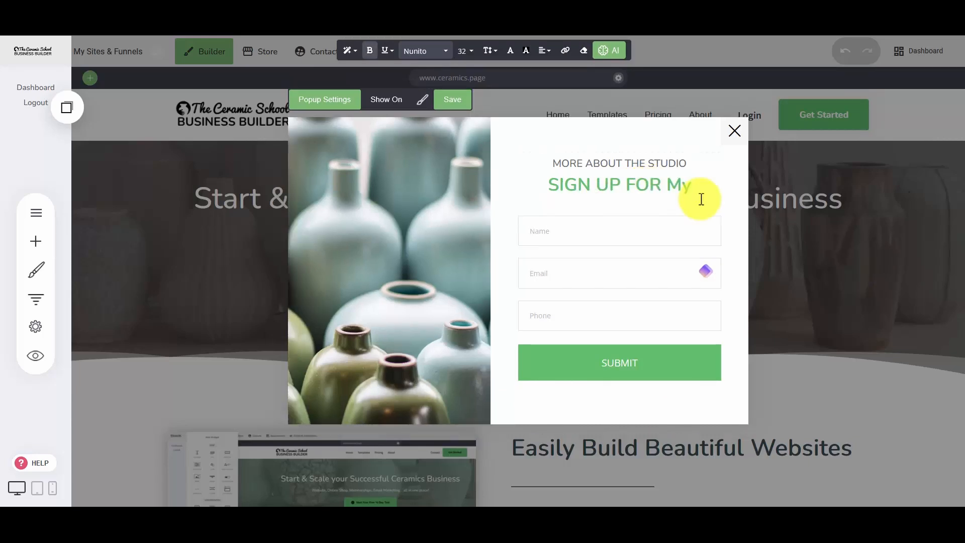
key("BackSpace")
type("Y NEWSLETTER")
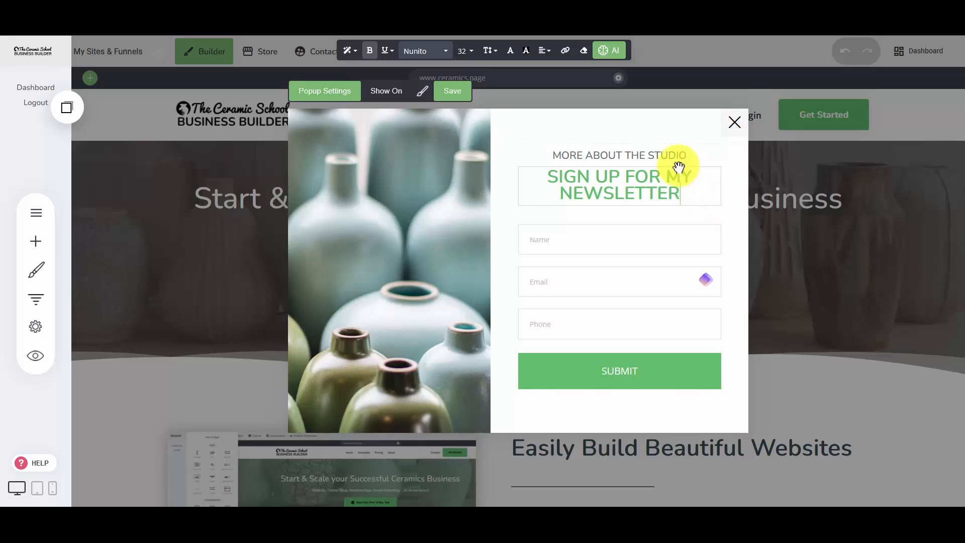
Replace the small line above the title with "GET EARLY ACCESS TO MY SHOP UPDATES".
triple_click(653, 157)
left_click(573, 153)
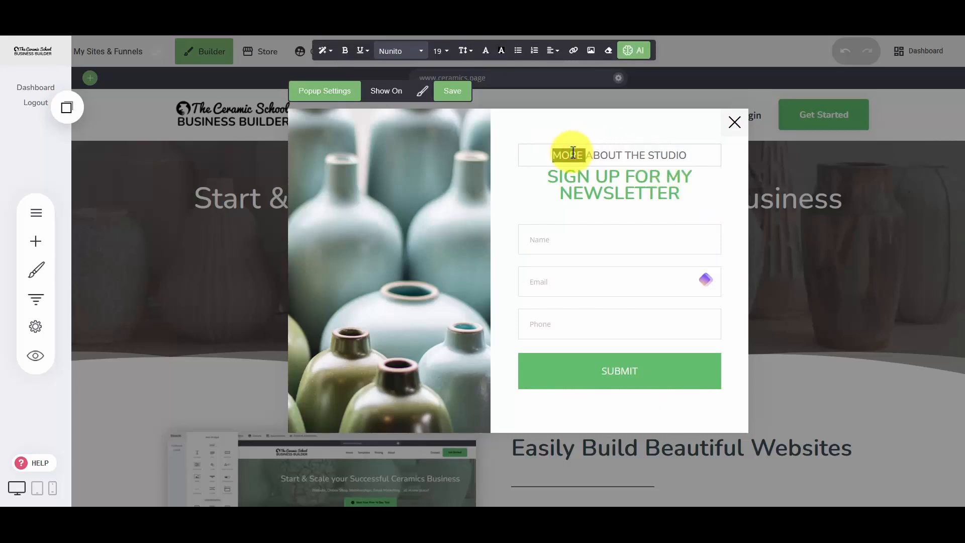
type("GET")
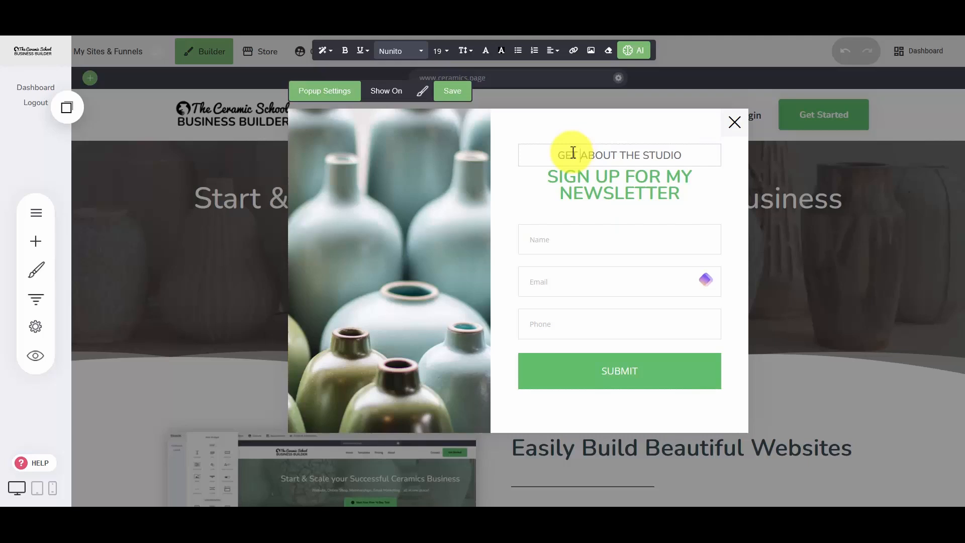
type(" EARLY ACCESS TO M")
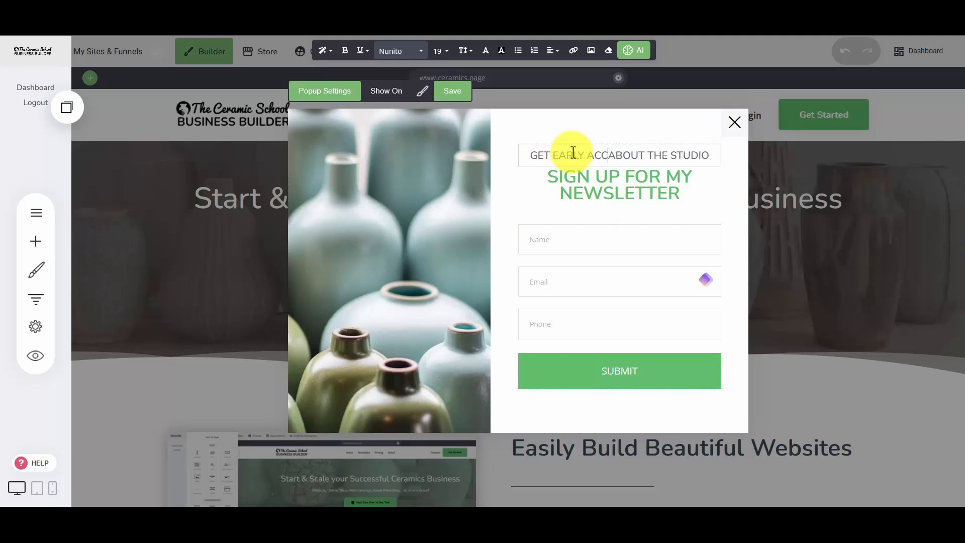
type("Y SHOP UPD")
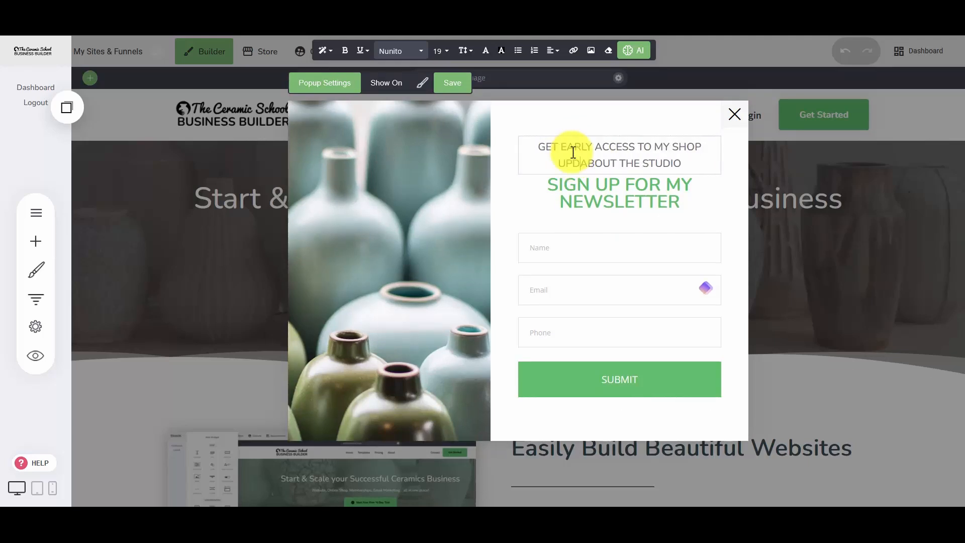
type("ATES")
key("Delete")
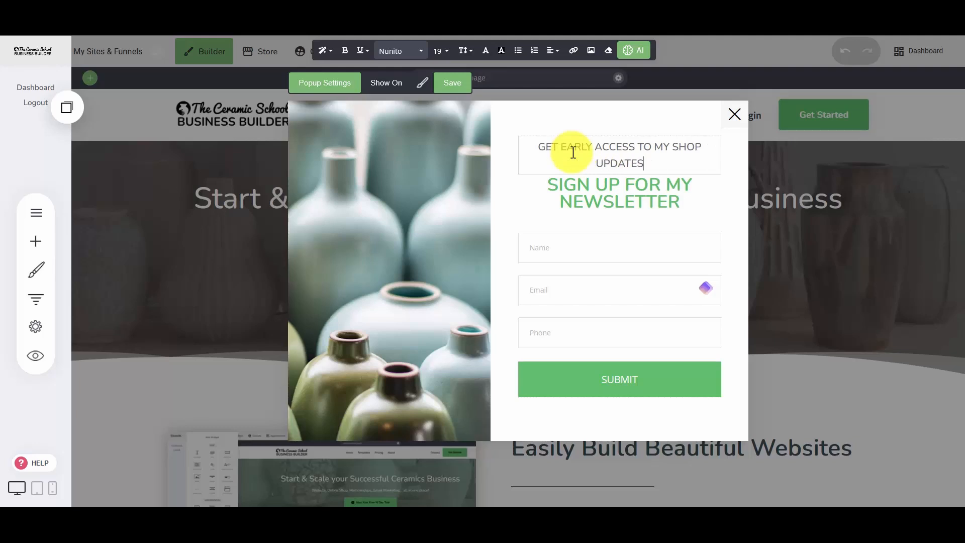
Replace the last word of the line above the title with "DROPS".
key("BackSpace")
key("BackSpace")
key("BackSpace")
key("BackSpace")
key("BackSpace")
key("BackSpace")
key("BackSpace")
key("BackSpace")
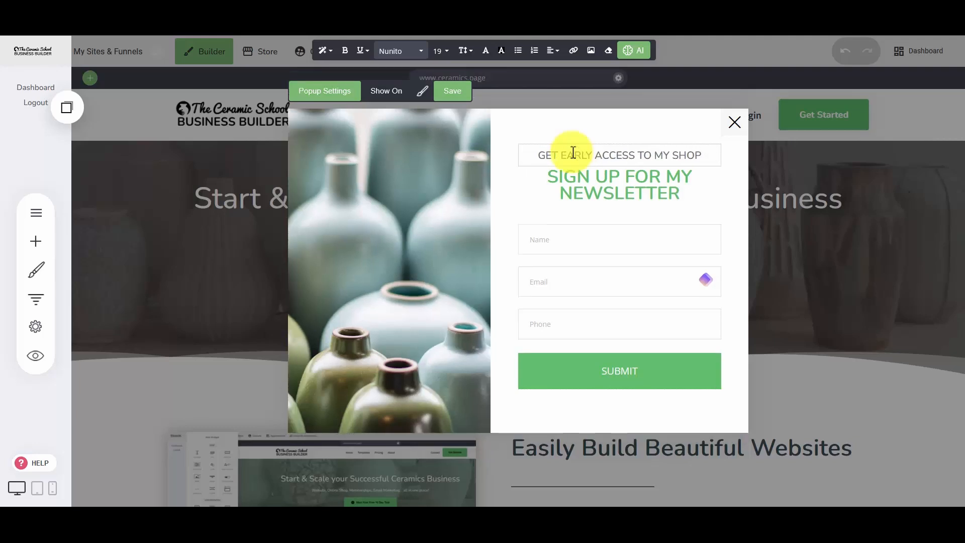
type("DROPS")
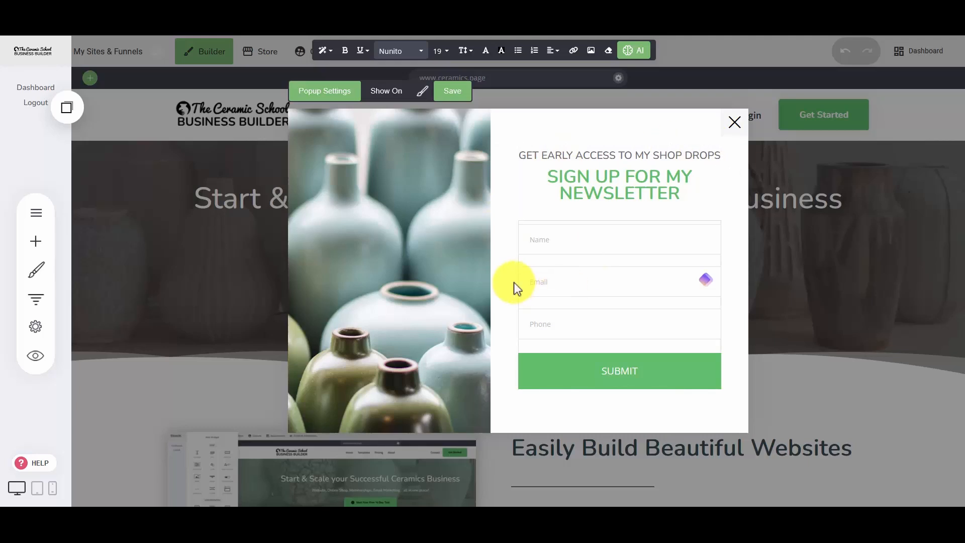
Delete the Phone field from the newsletter popup's sign-up form.
left_click(587, 286)
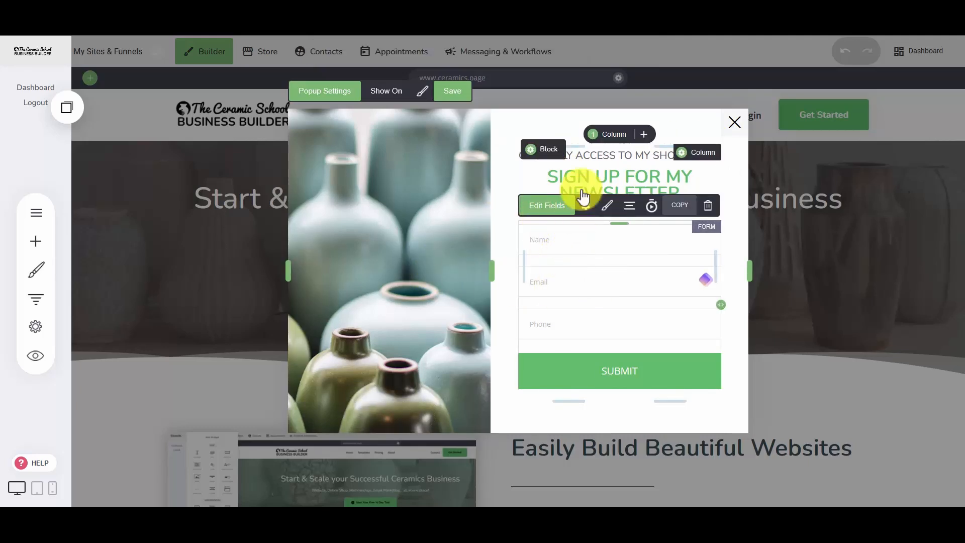
left_click(35, 241)
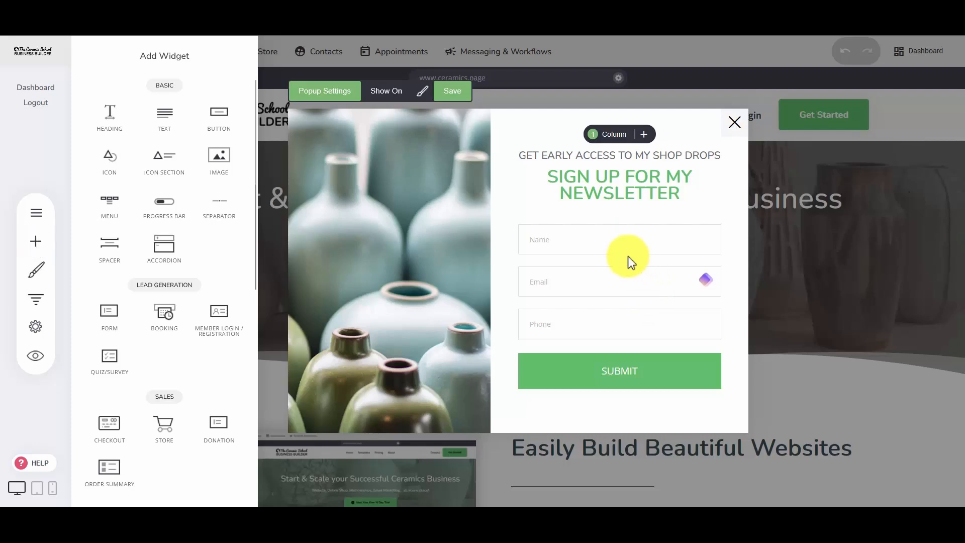
left_click(597, 274)
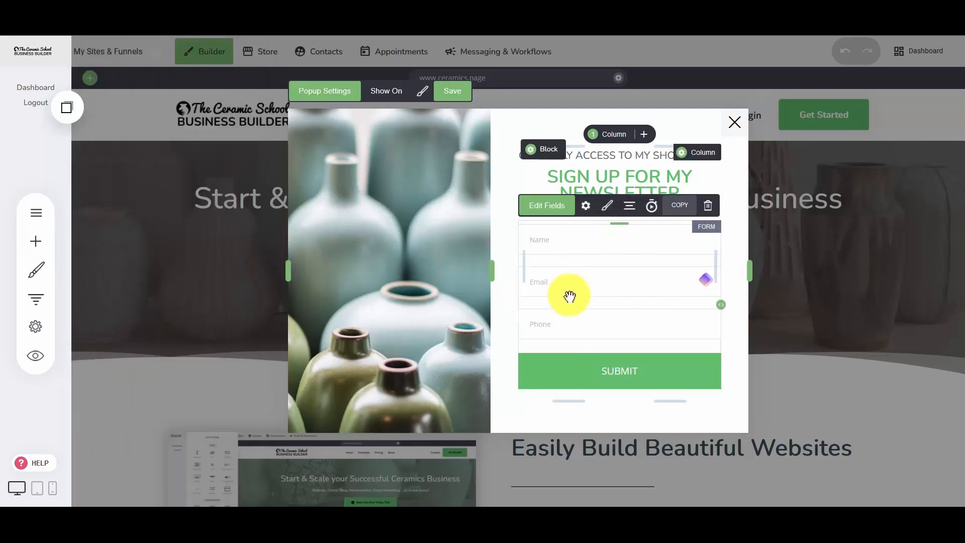
left_click(544, 207)
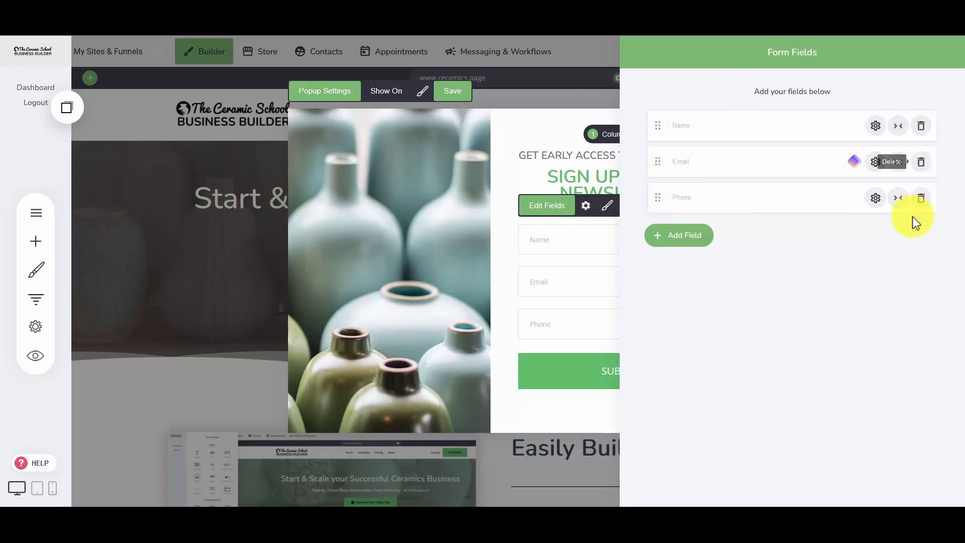
left_click(709, 162)
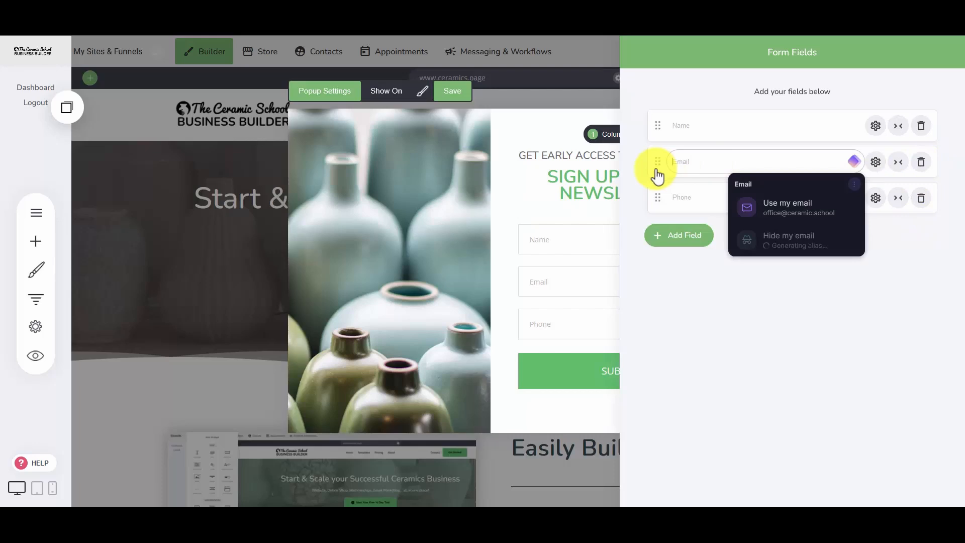
left_click(725, 292)
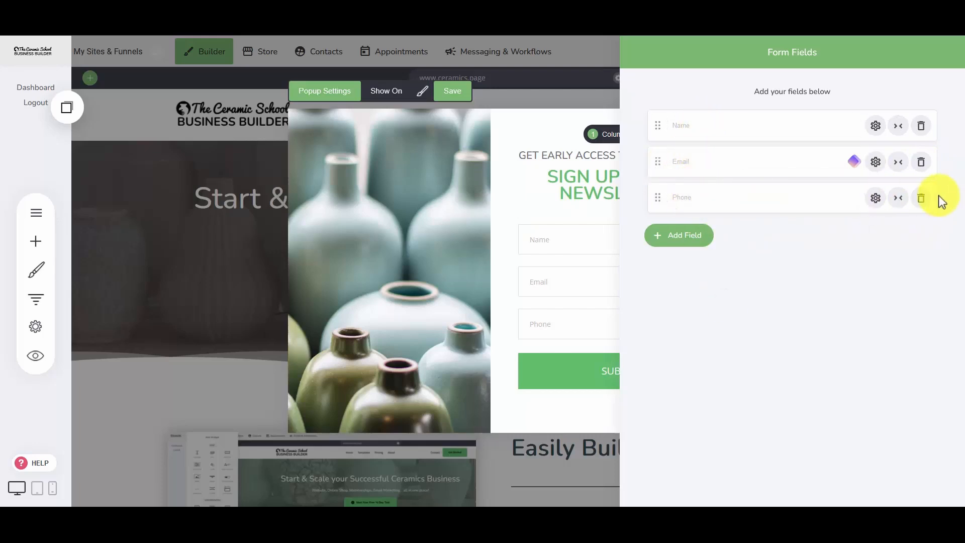
left_click(924, 200)
left_click(498, 253)
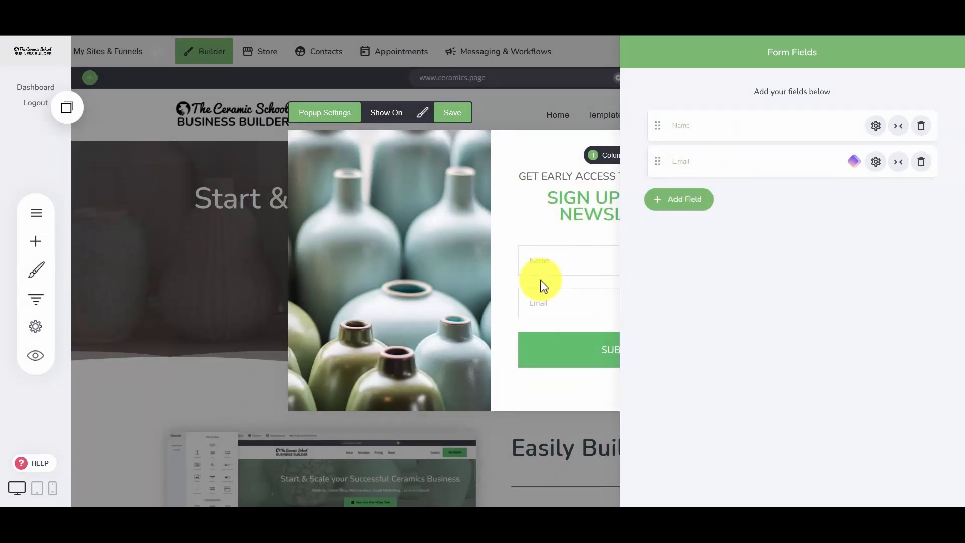
Add the Country CRM property as a new field in the sign-up form.
left_click(686, 200)
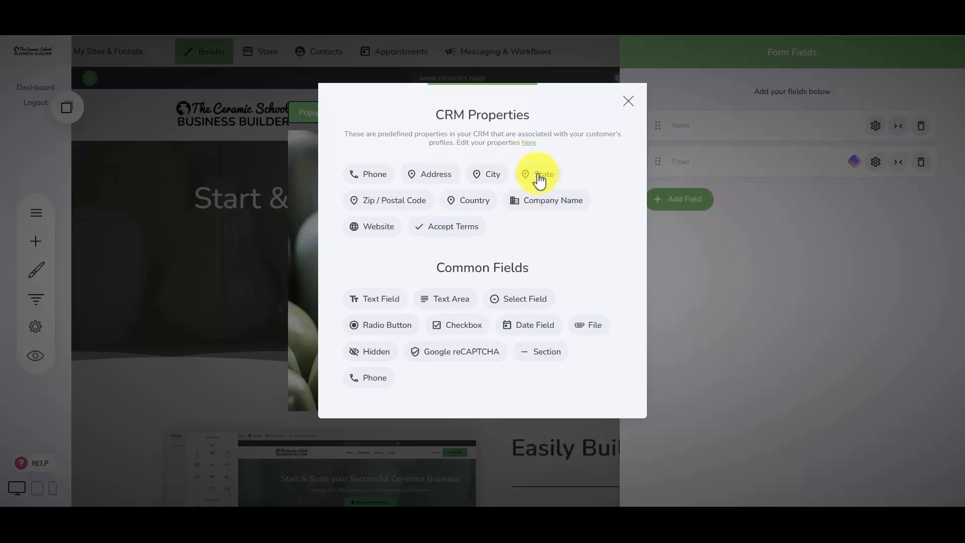
left_click(451, 203)
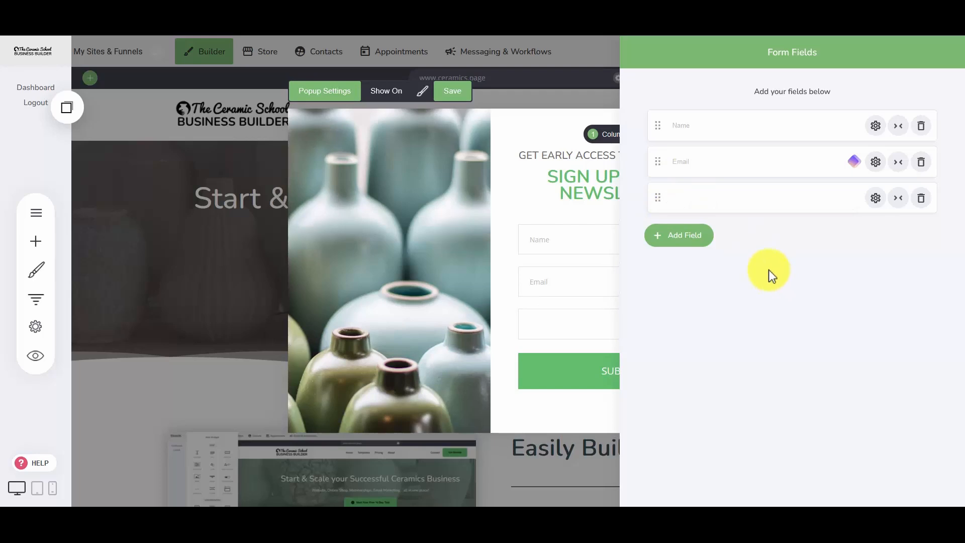
Try labelling the newly added form field "Country", and clear the label again.
left_click(762, 195)
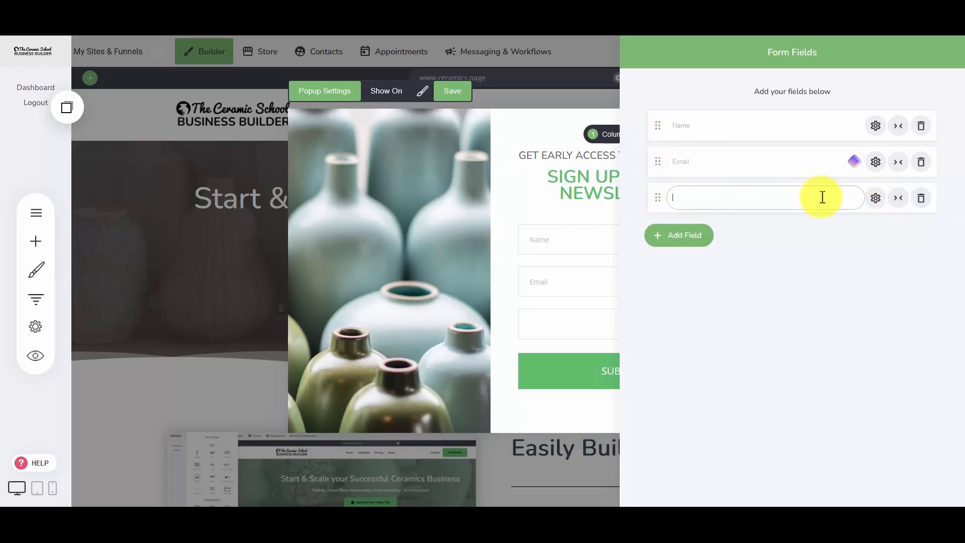
type("y")
left_click(754, 276)
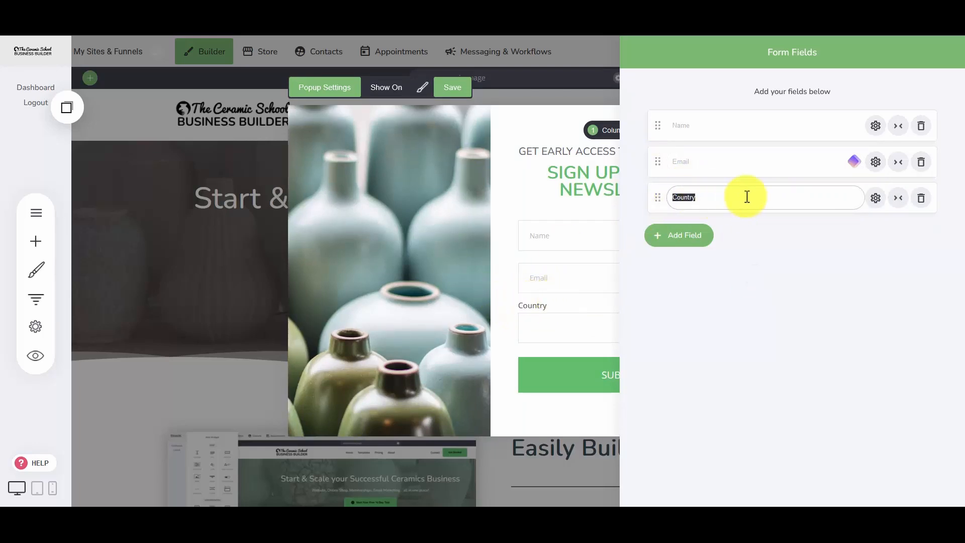
key("BackSpace")
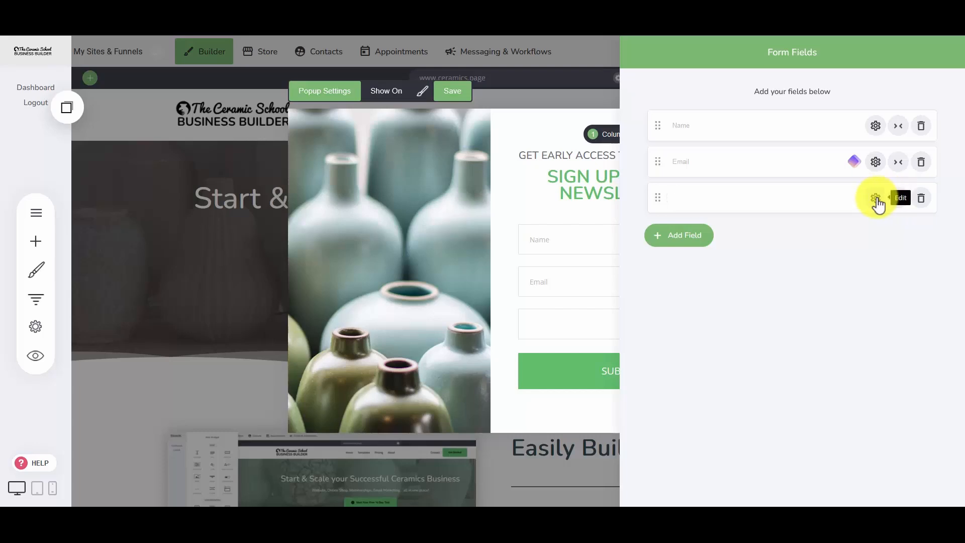
Try out the prefix icon option in the country field's settings, and return to the popup.
left_click(876, 199)
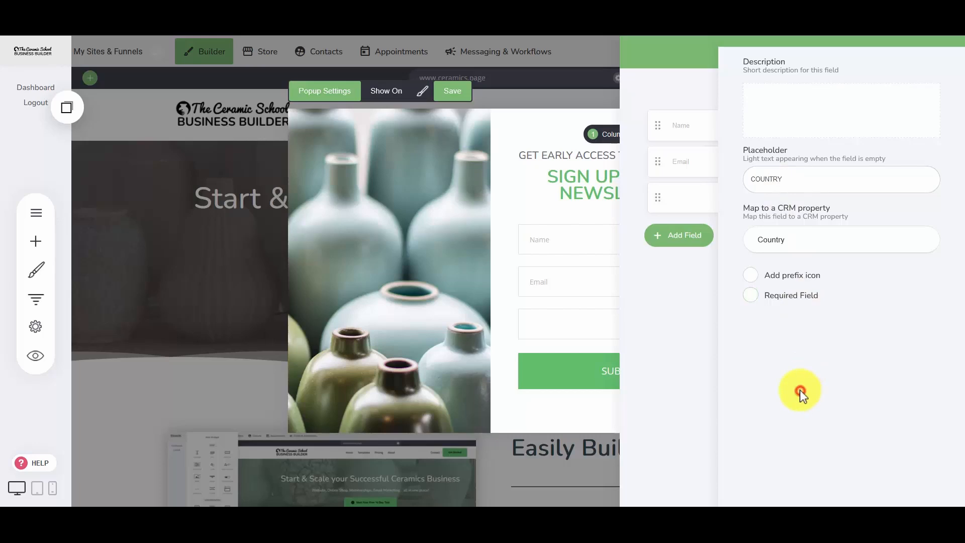
left_click(784, 298)
left_click(785, 282)
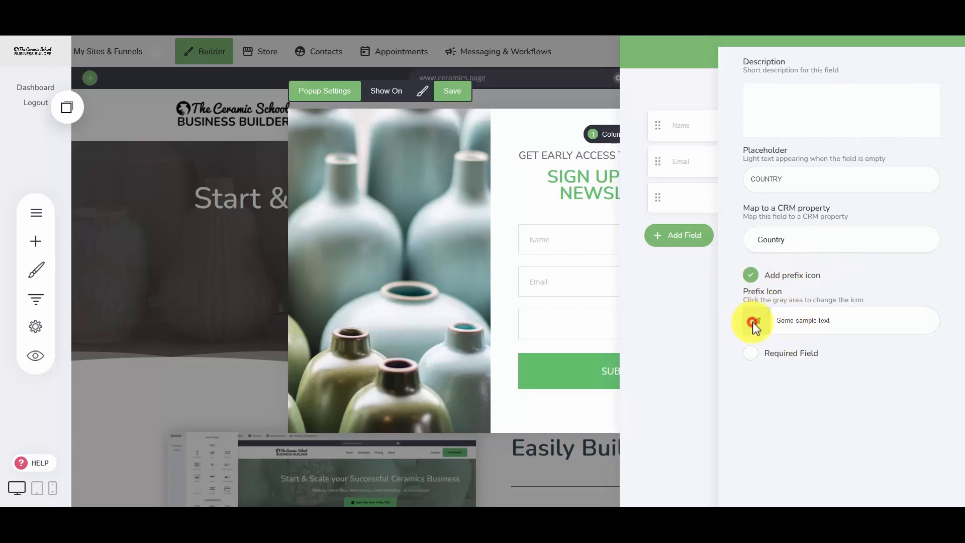
left_click(754, 320)
left_click(743, 276)
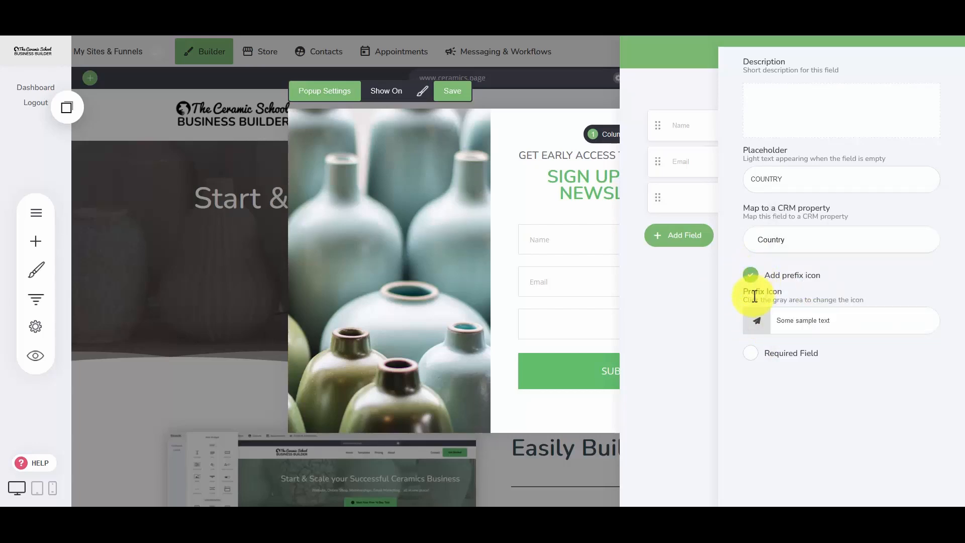
left_click(756, 285)
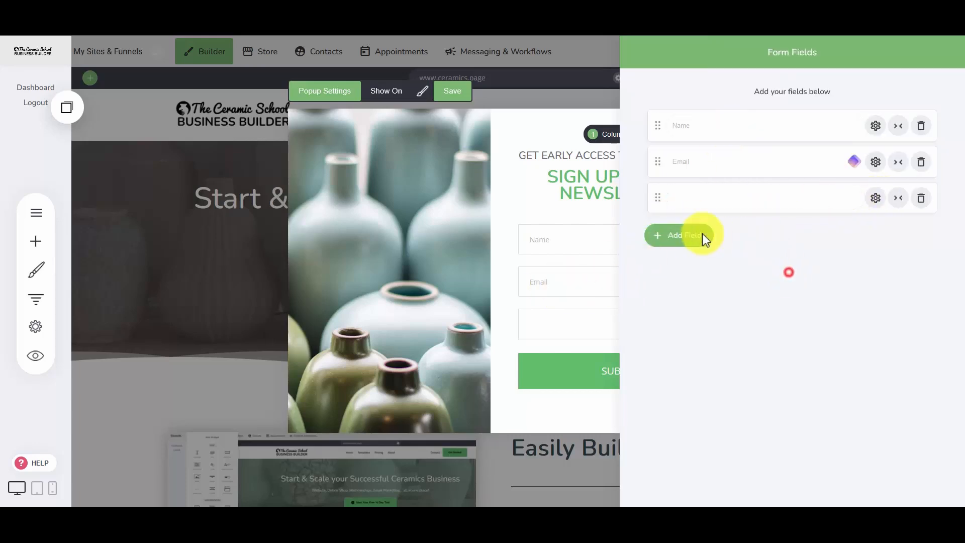
left_click(533, 236)
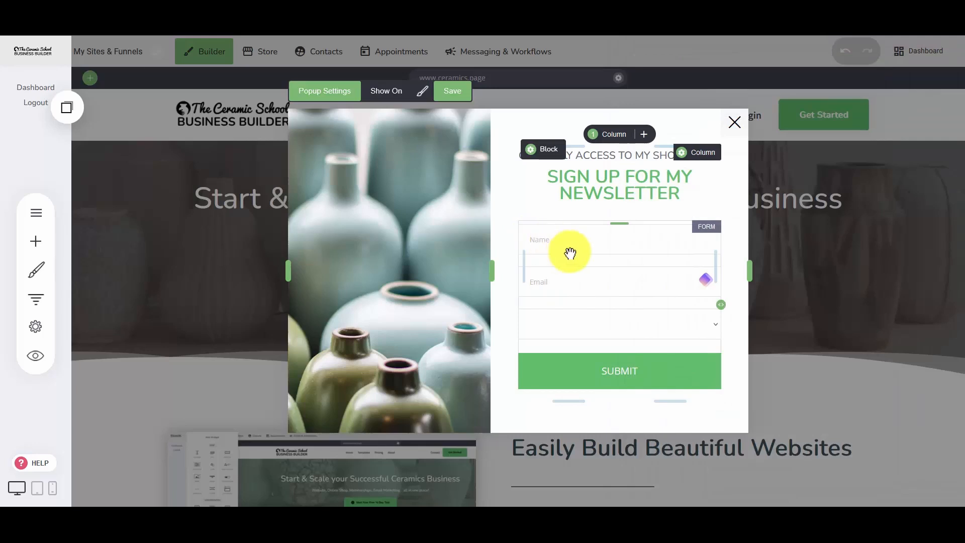
Rename the popup's form as "Newsletter Form" in its form settings.
left_click(551, 302)
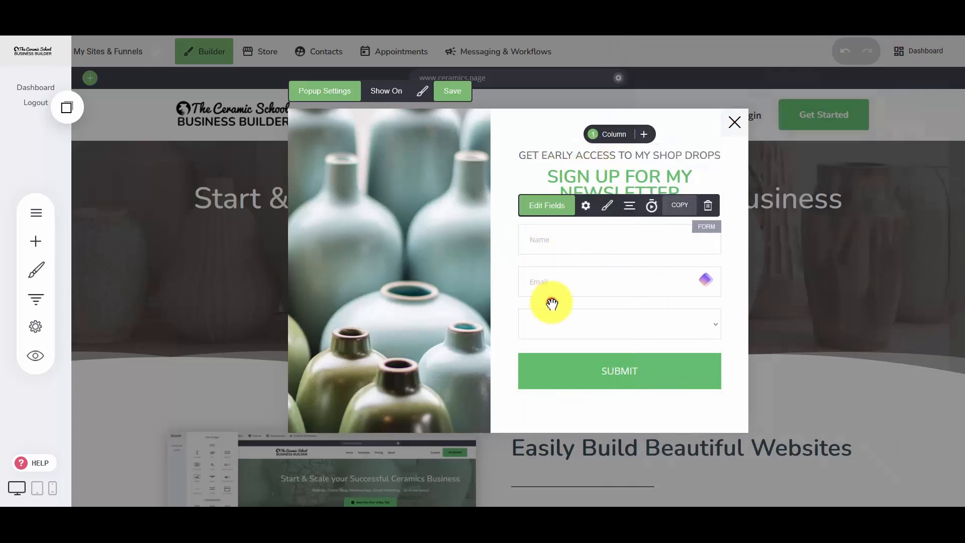
left_click(552, 299)
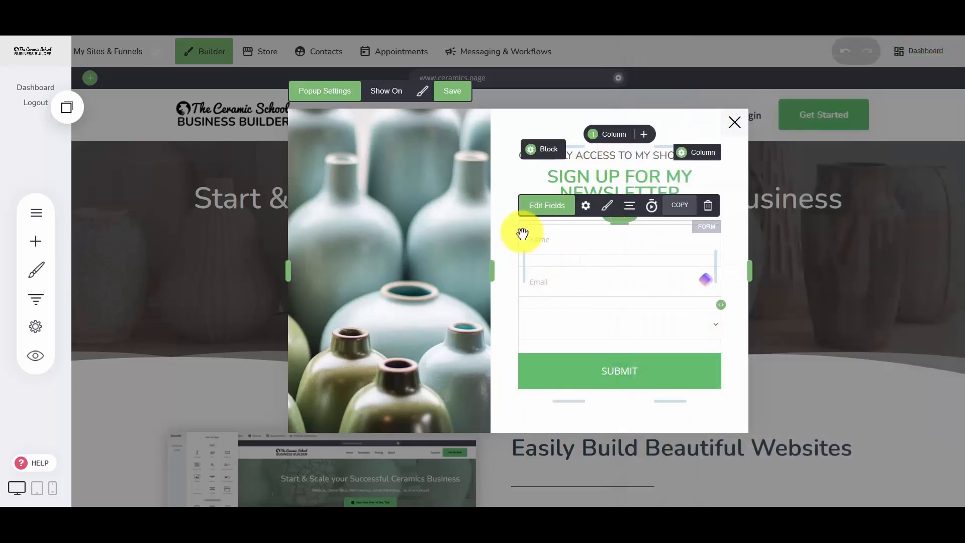
left_click(586, 206)
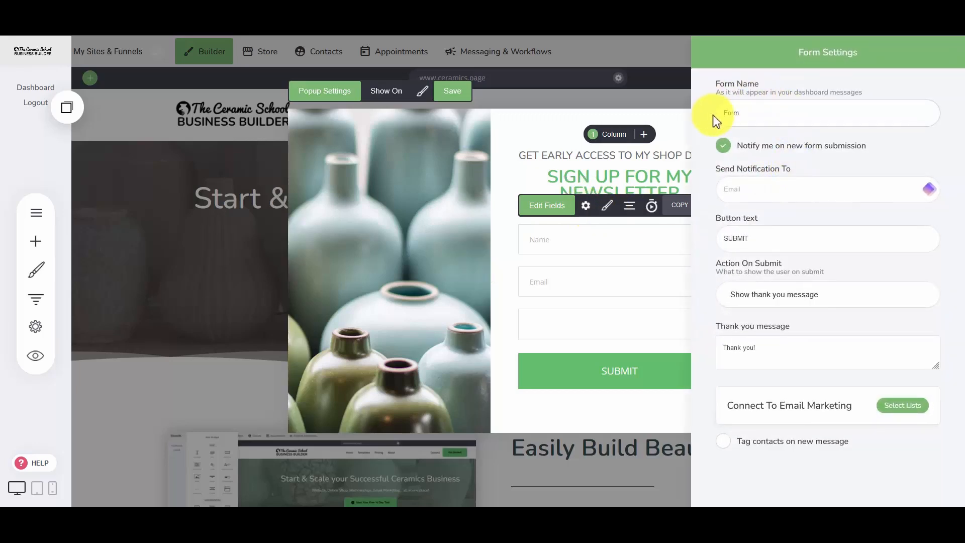
left_click(727, 114)
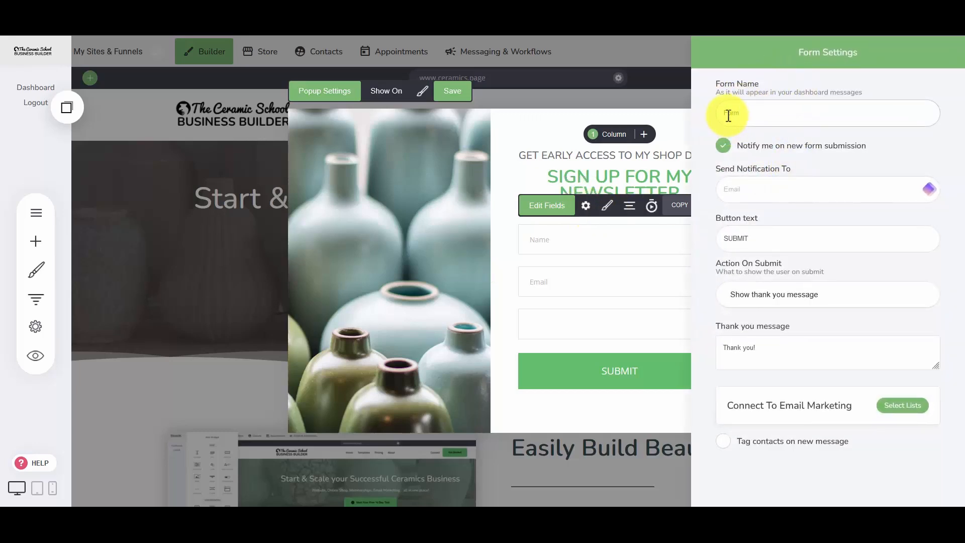
left_click(728, 113)
type("Newsletter")
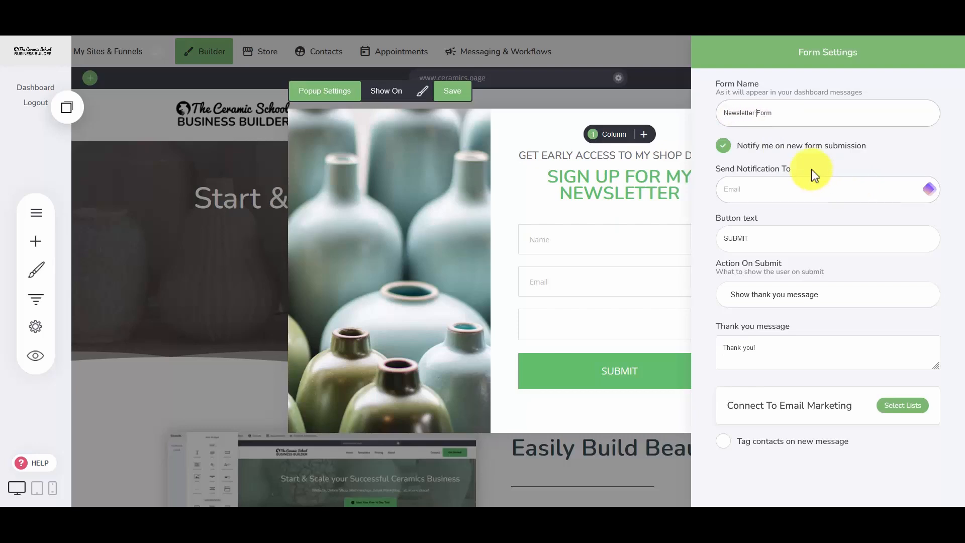
Try switching the notification for new form submissions off and on again.
left_click(769, 145)
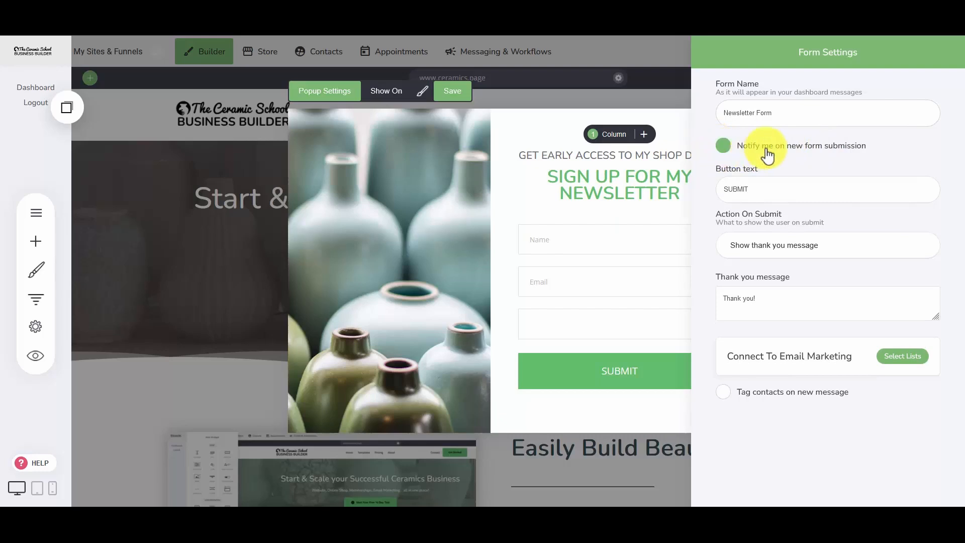
left_click(731, 145)
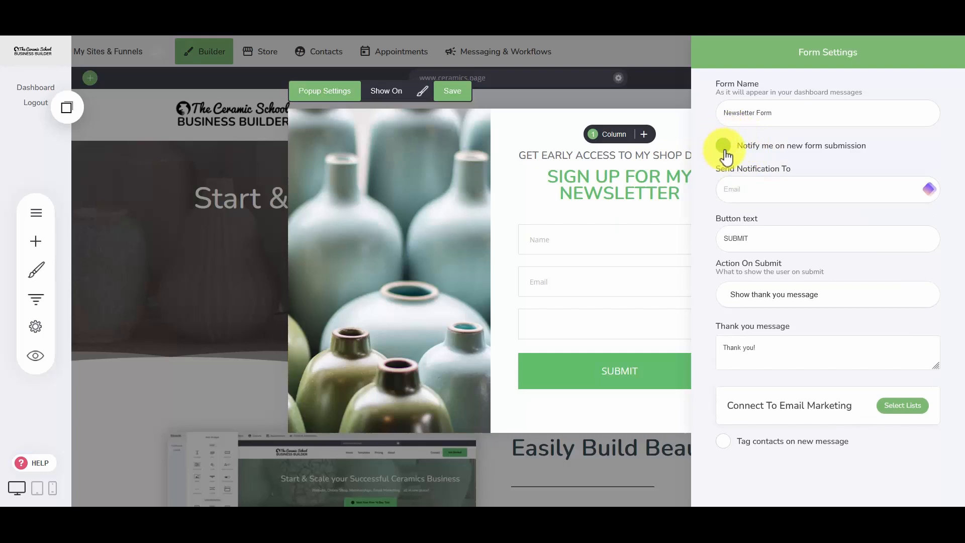
left_click(722, 146)
left_click(726, 147)
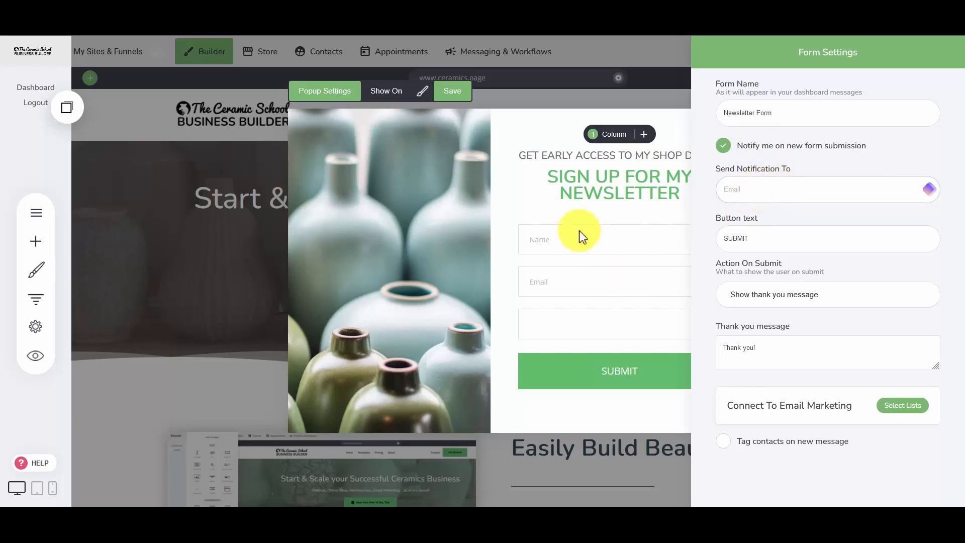
Change the form's button text to "SUBSCRIBE NOW!".
left_click_drag(756, 238, 706, 234)
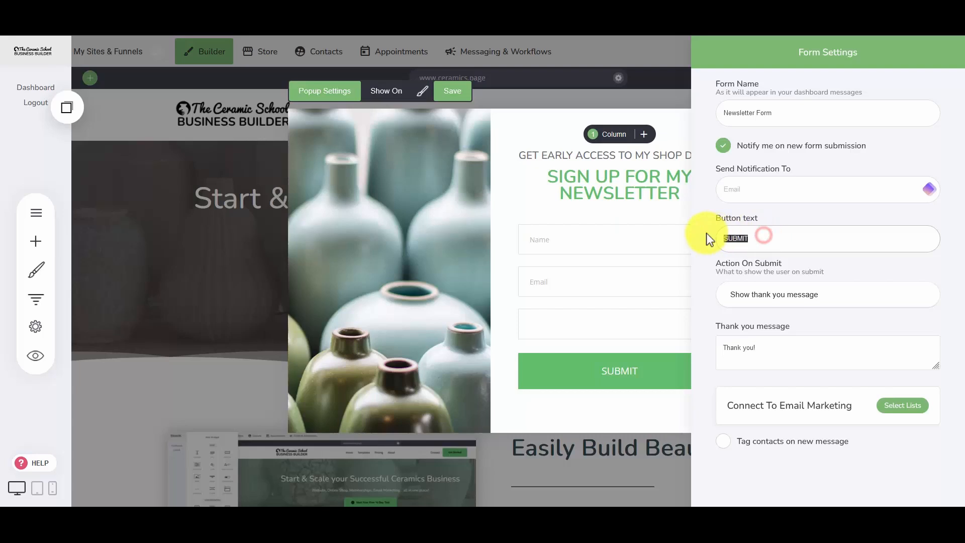
type("SUN")
type("SCRIBE")
type(" NOW!")
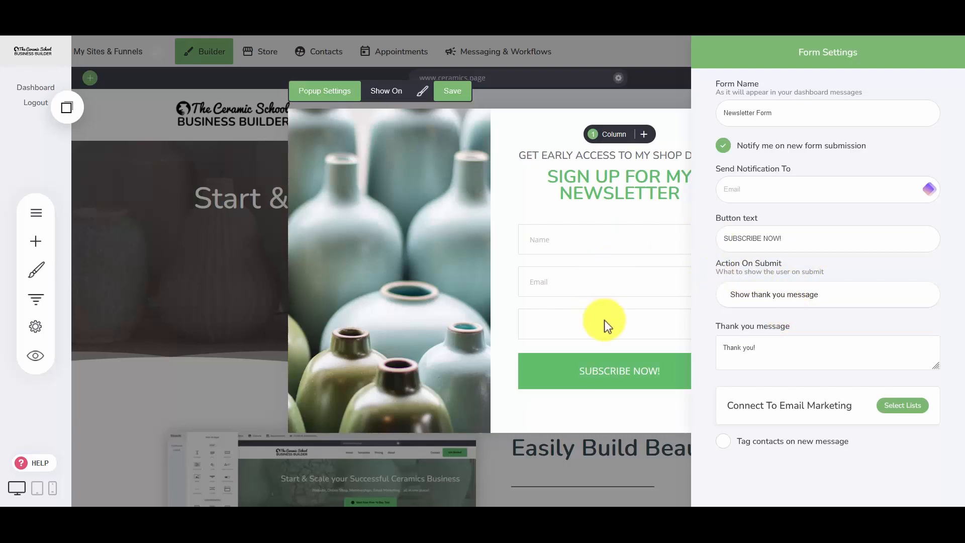
Try "Go to page" as the form's action on submit, and view the link options for the thank you page.
left_click(770, 297)
left_click(755, 297)
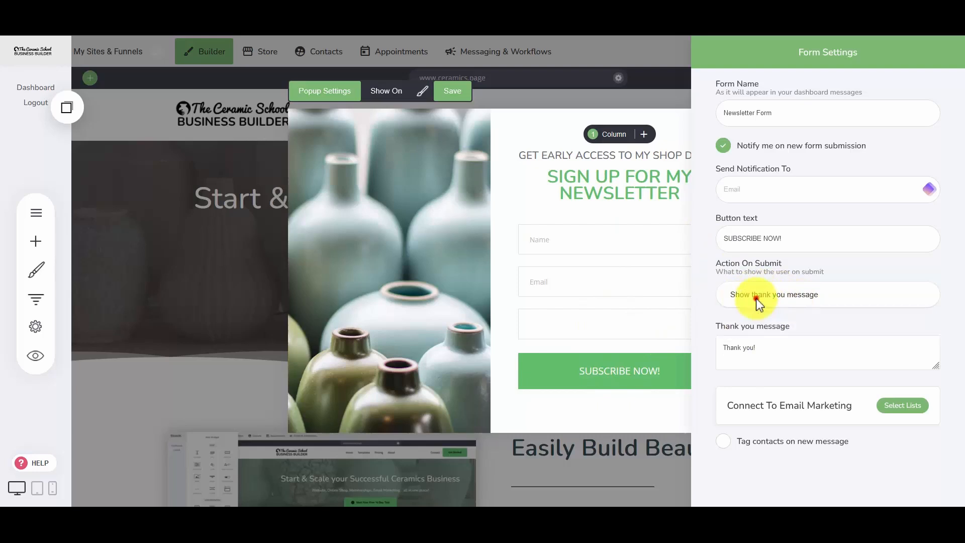
left_click(783, 340)
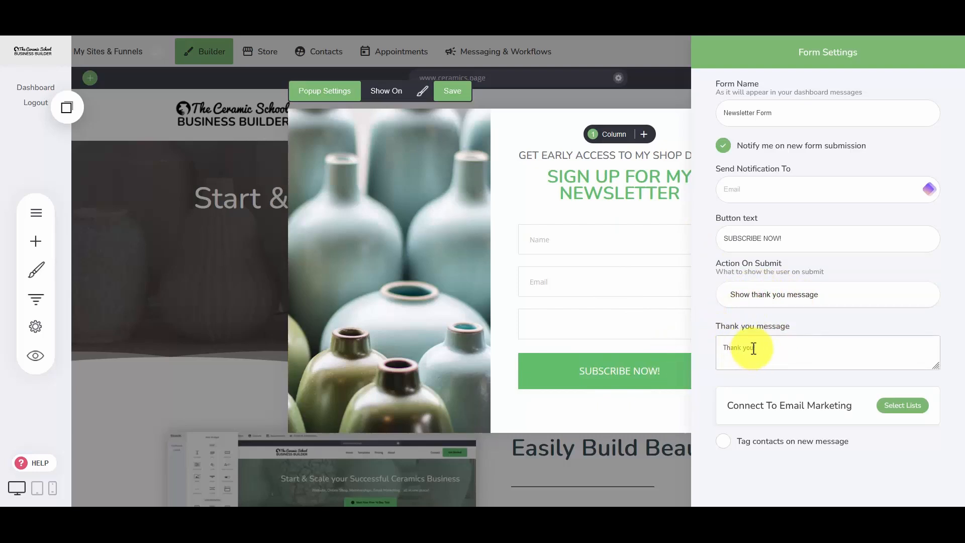
left_click(761, 296)
left_click(741, 338)
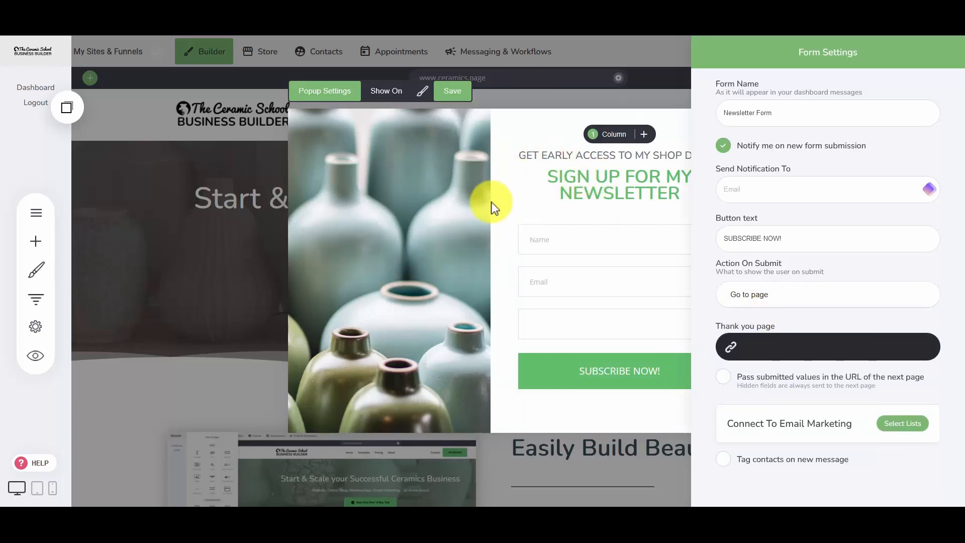
left_click(802, 351)
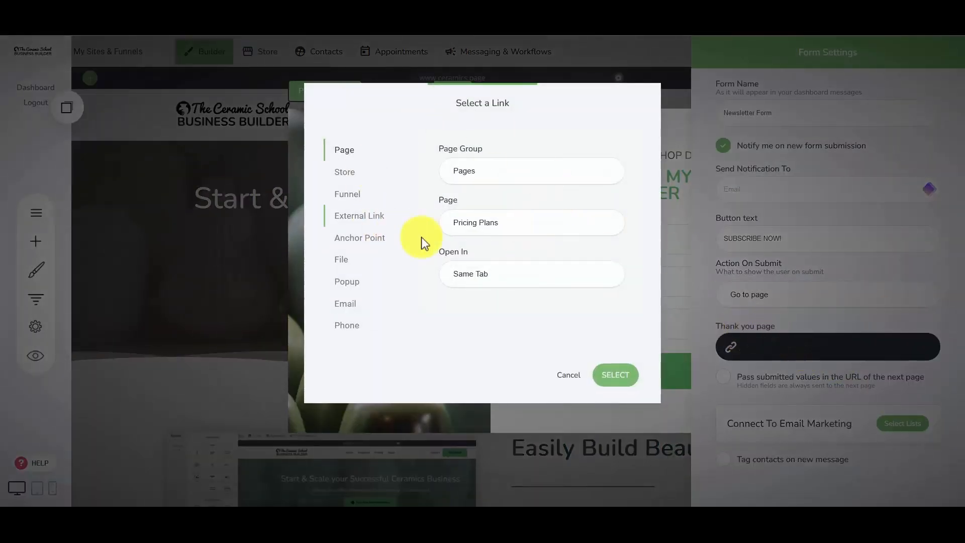
left_click(564, 385)
Return the form's action on submit to "Show thank you message".
left_click(751, 293)
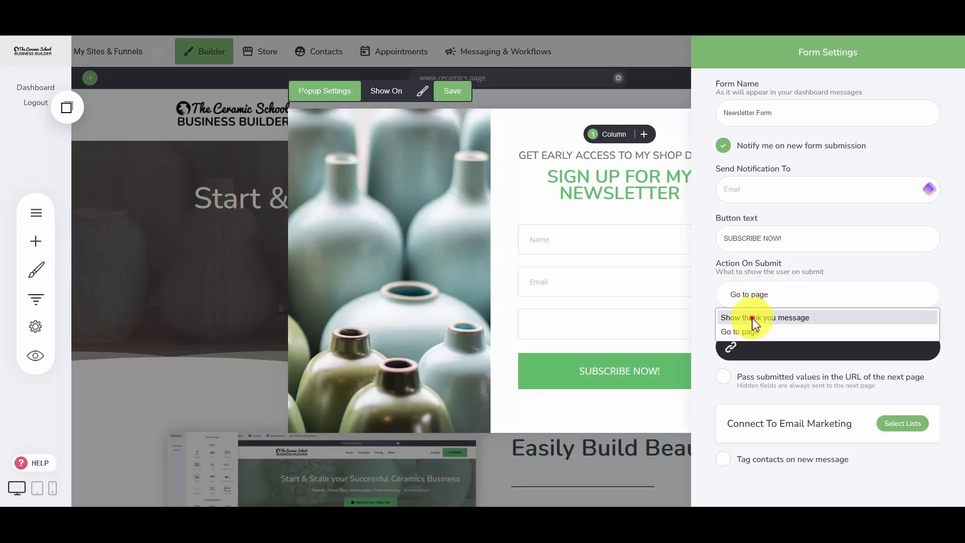
left_click(751, 318)
left_click(764, 348)
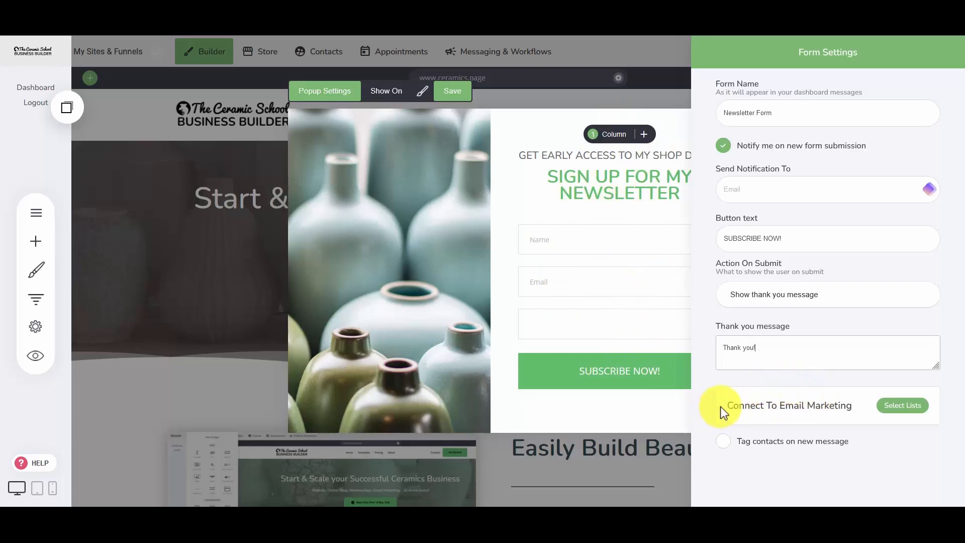
Connect the form to email marketing with a newly added subscriber list named "Monthly Newsletter".
left_click_drag(721, 406, 847, 402)
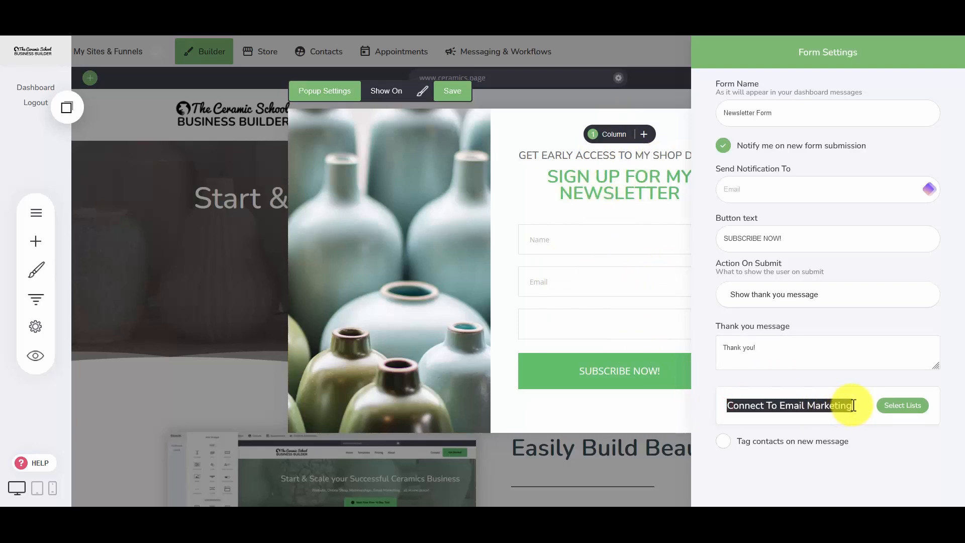
left_click(869, 405)
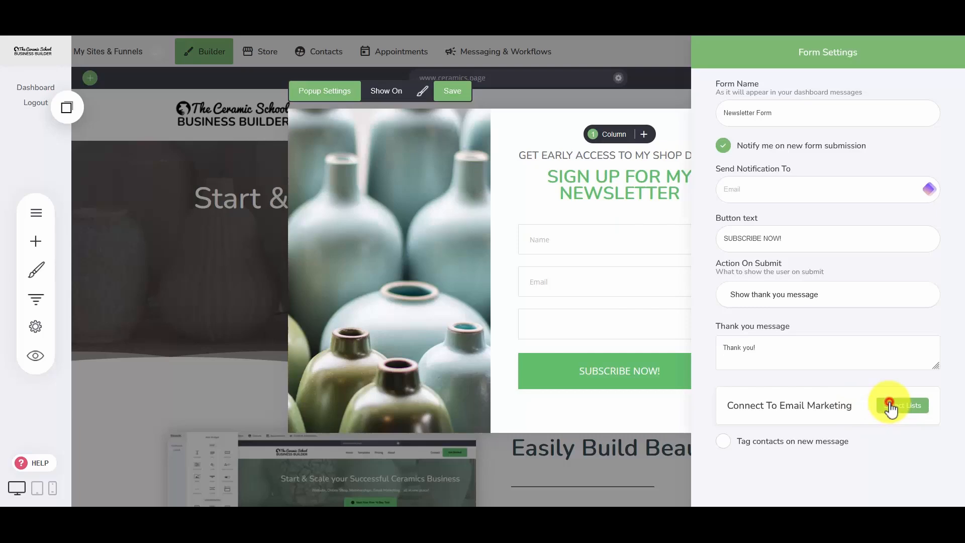
left_click(891, 406)
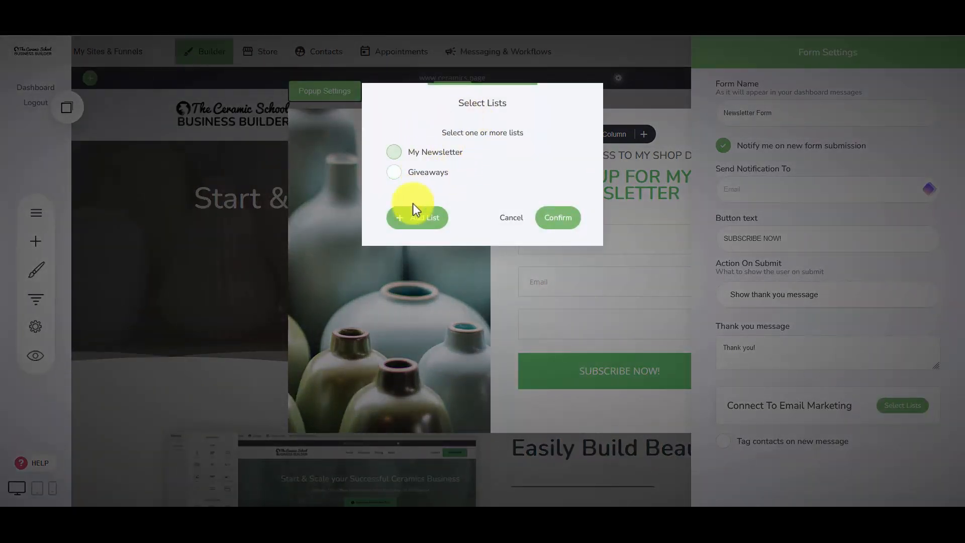
left_click(413, 221)
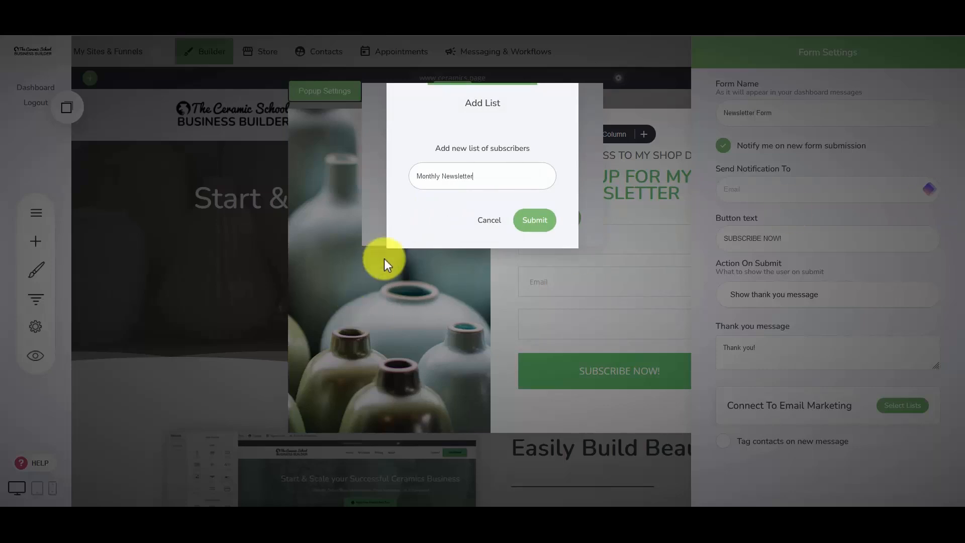
left_click(532, 222)
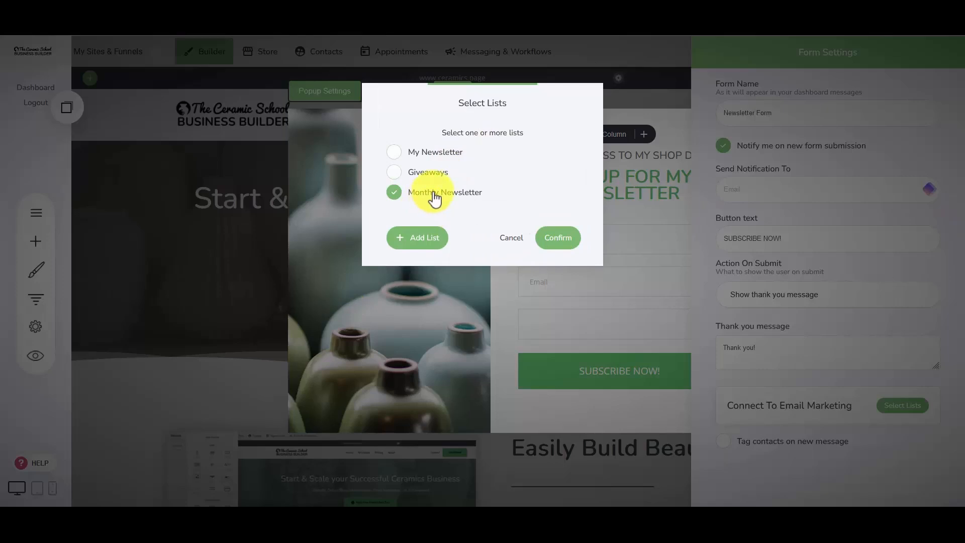
left_click(564, 244)
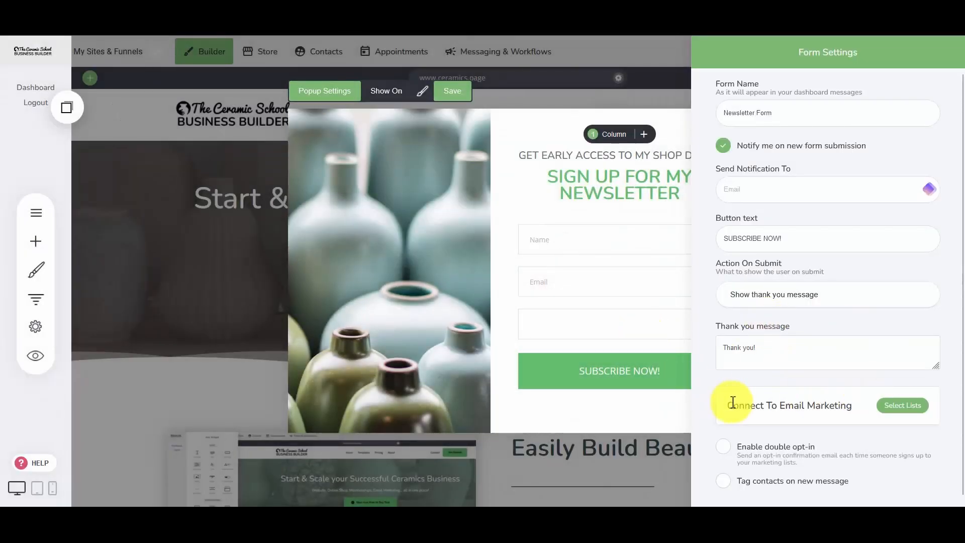
Enable double opt-in and the tagging of contacts on new message for the form.
scroll(783, 392, "down", 1)
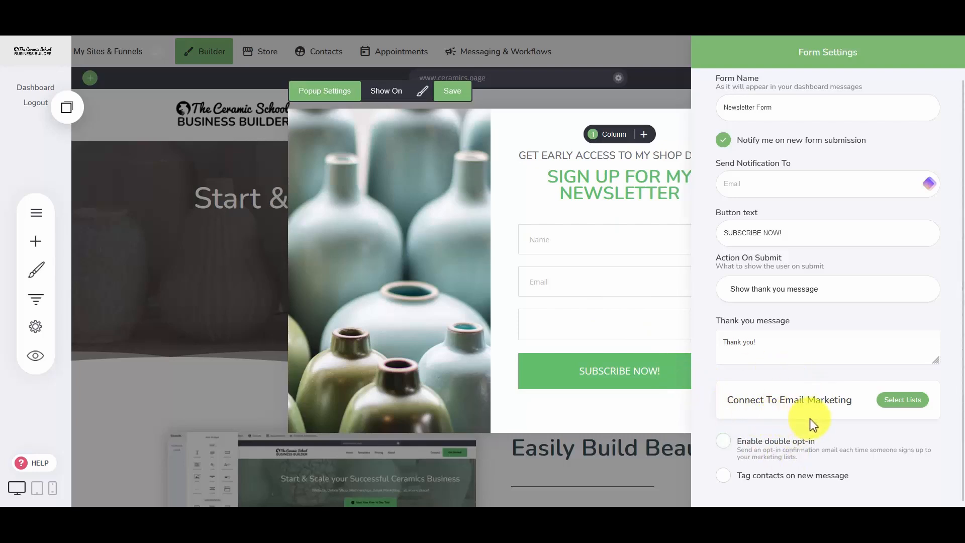
left_click(724, 441)
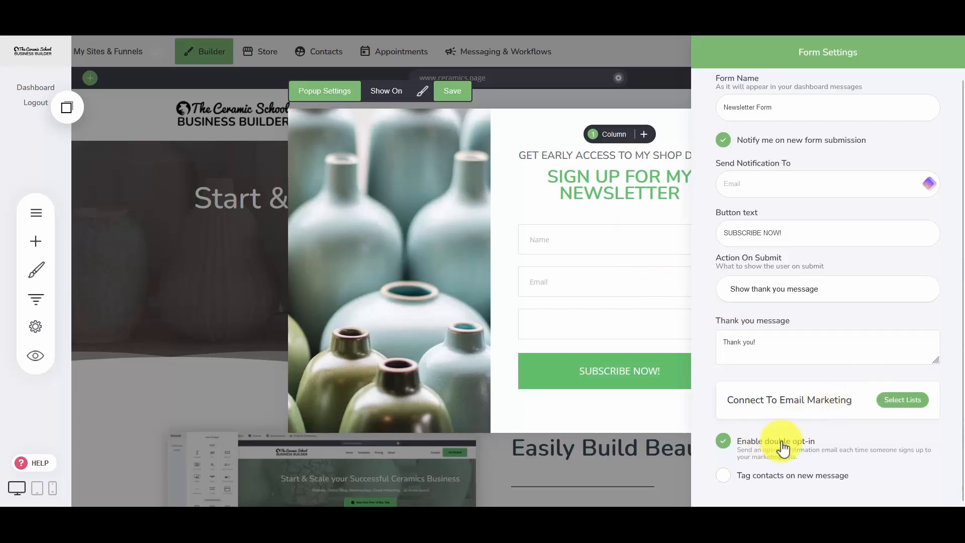
left_click(743, 475)
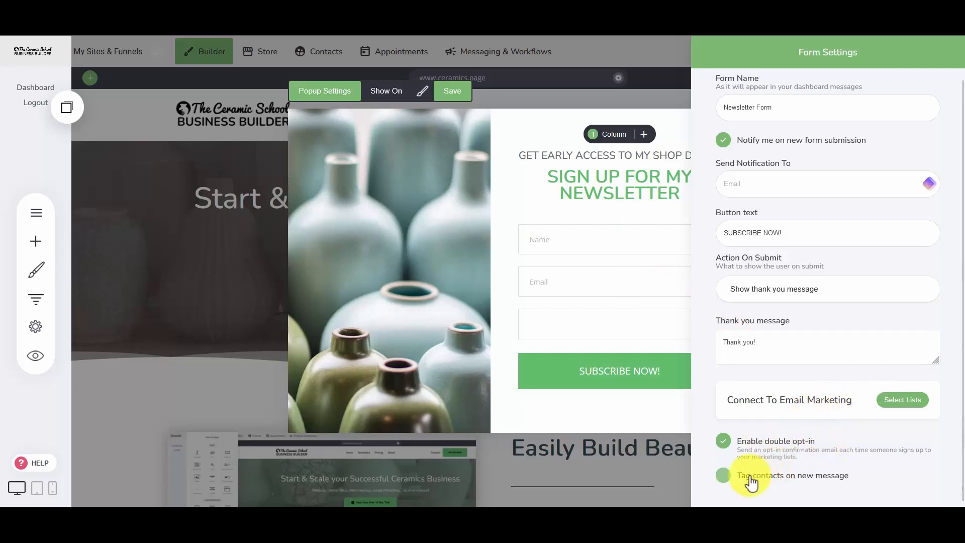
left_click(788, 475)
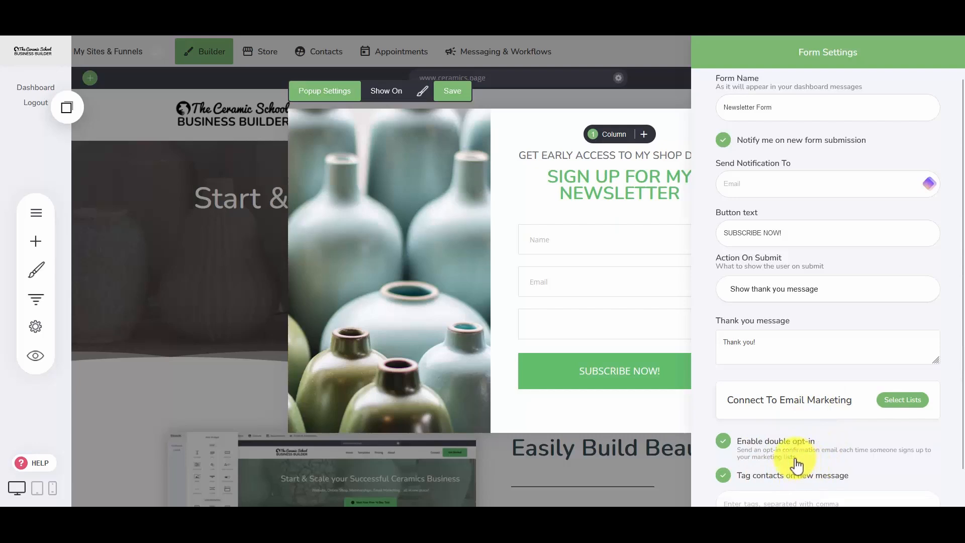
Add the contact tag "Newsletter-Subscriber" to the form and close the form settings.
scroll(794, 460, "down", 1)
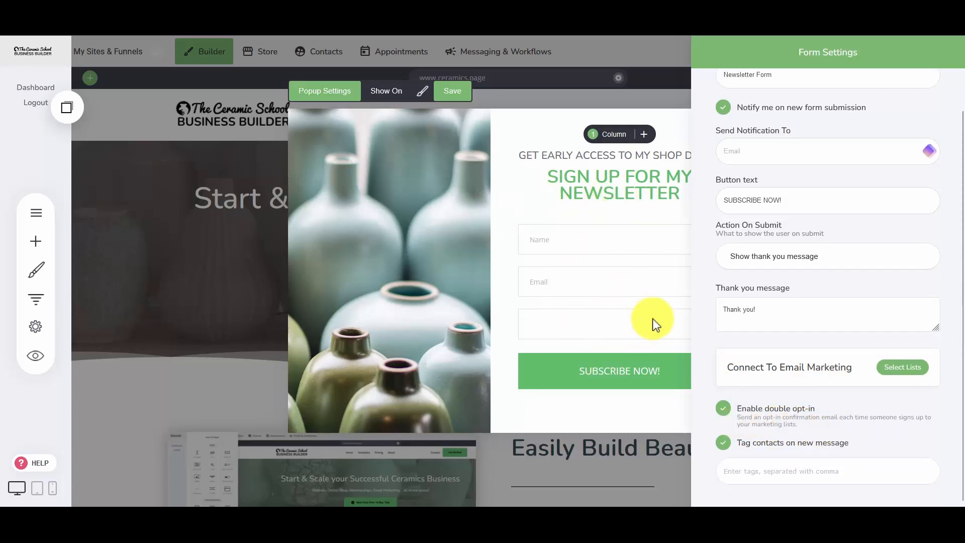
left_click(740, 471)
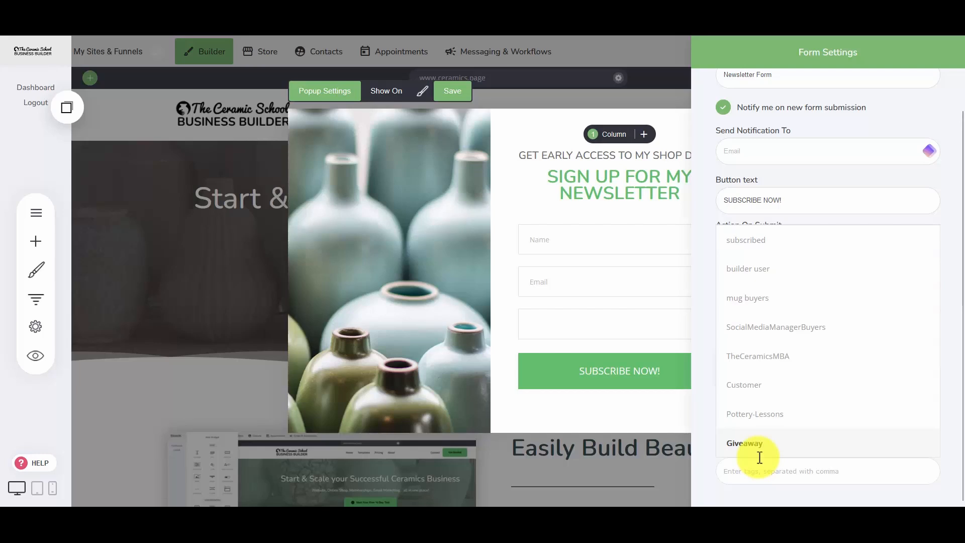
type("Newslett")
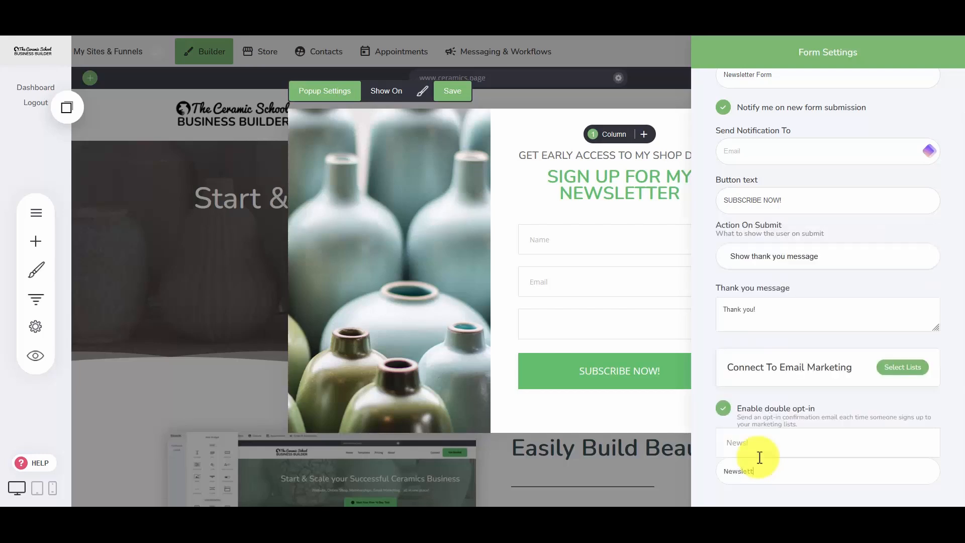
type("er-Subscriber")
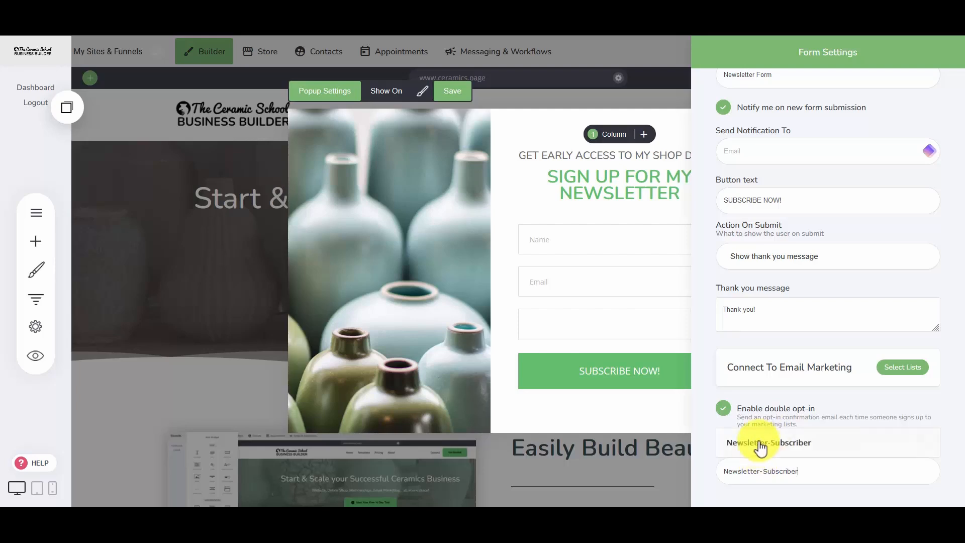
left_click(758, 442)
left_click(698, 466)
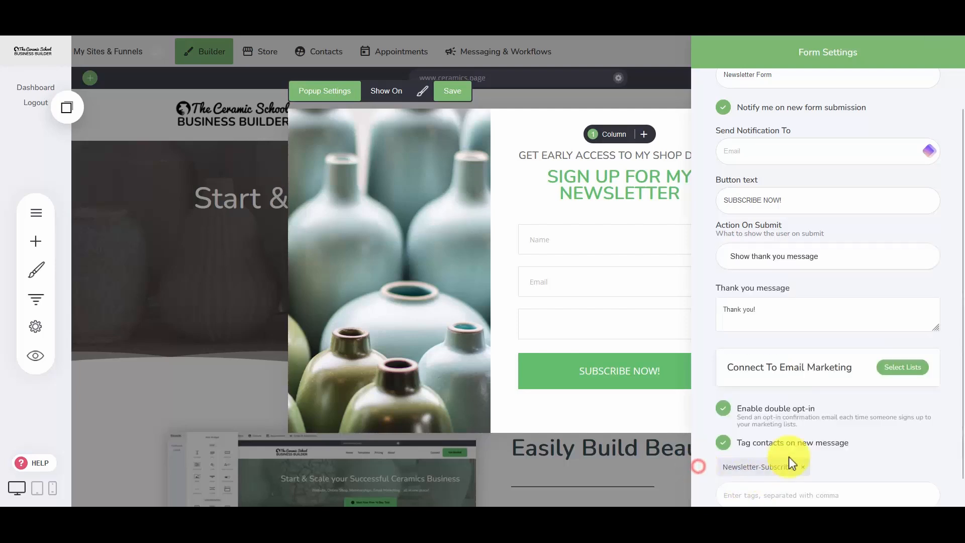
scroll(773, 467, "down", 1)
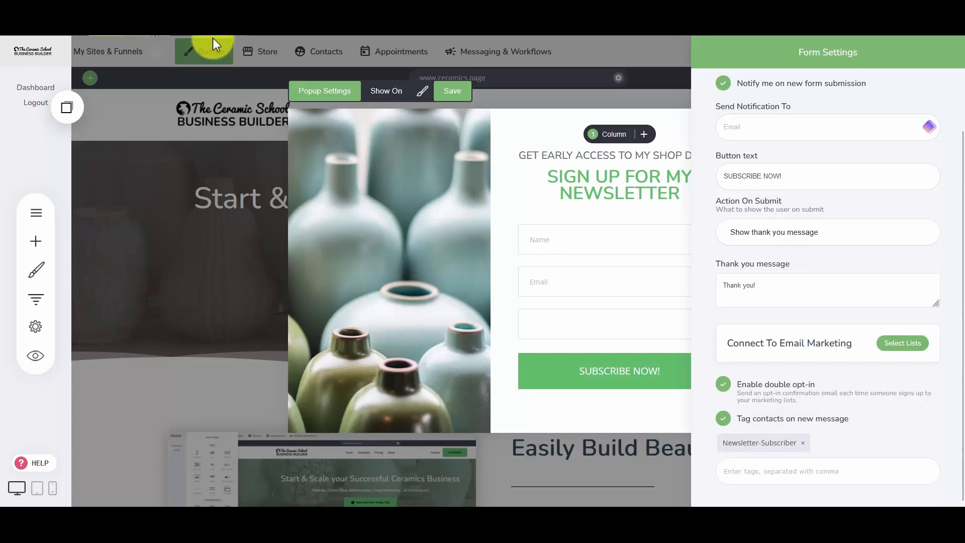
left_click(648, 414)
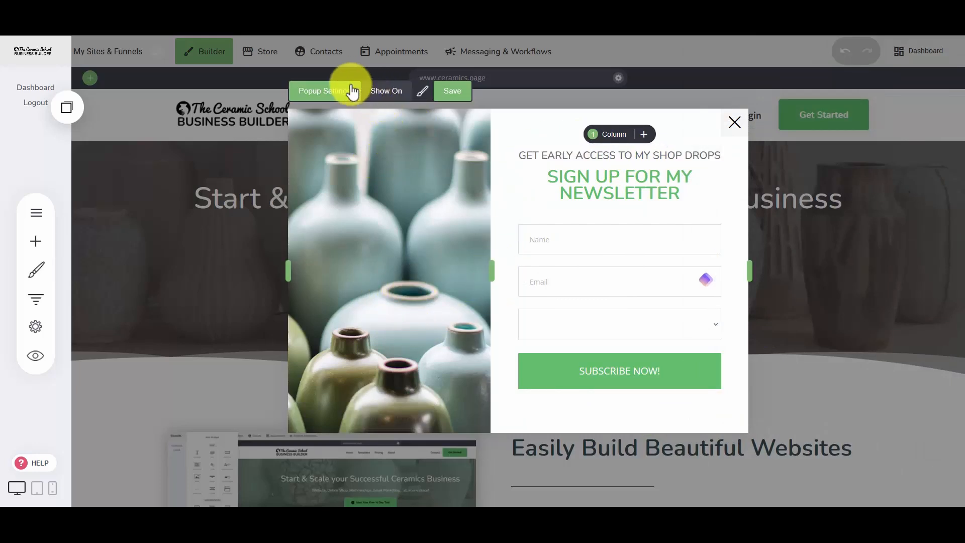
Try the corner, full-screen, top-bar and bottom-bar positions in the popup settings, and return the popup to the centre.
left_click(316, 92)
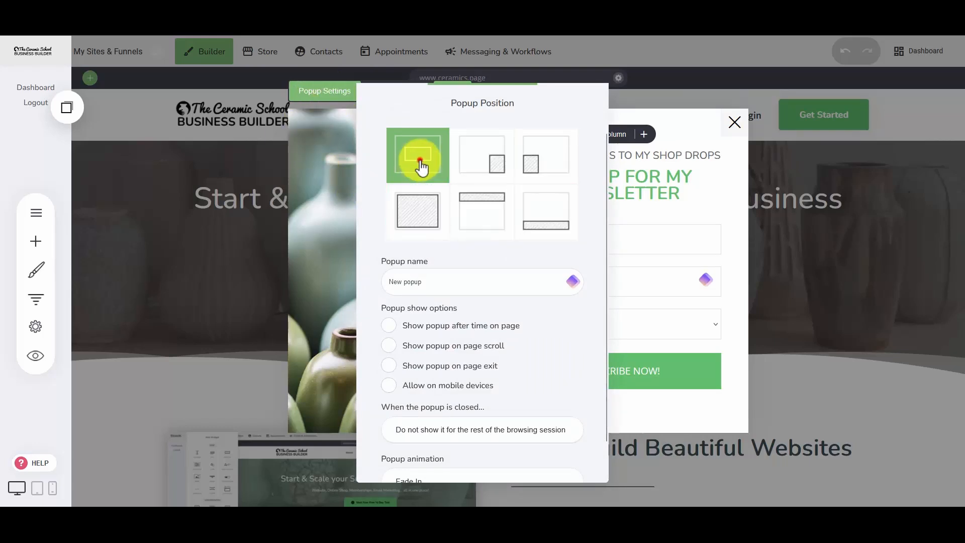
left_click(518, 156)
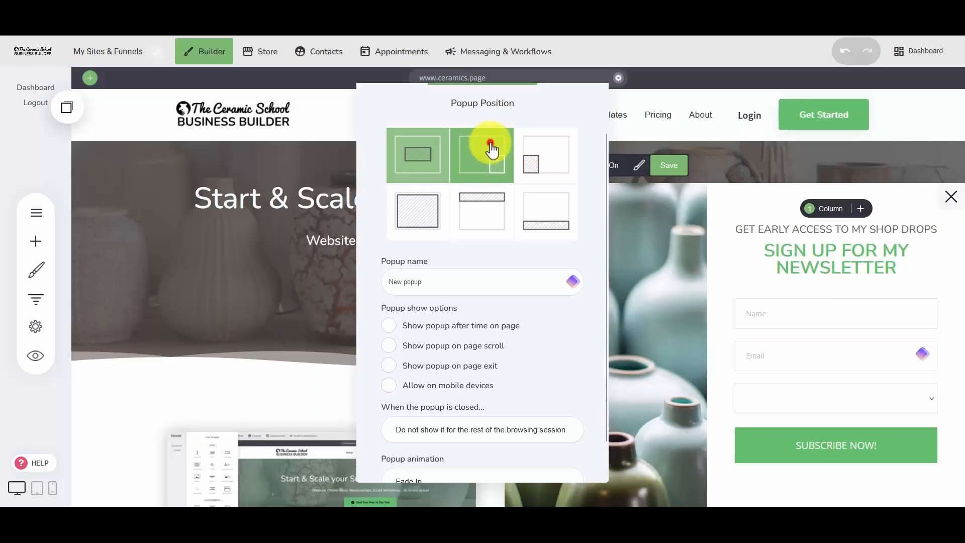
left_click(542, 156)
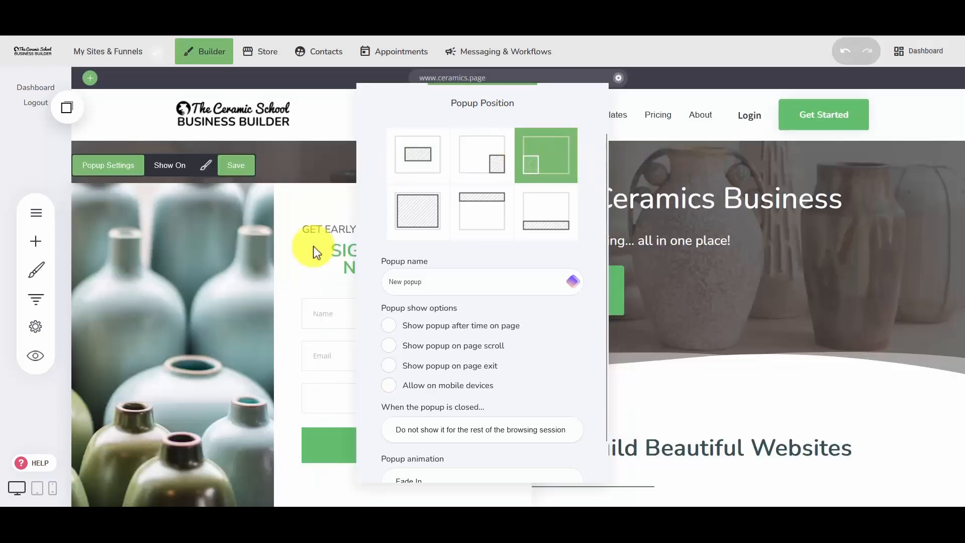
left_click(423, 215)
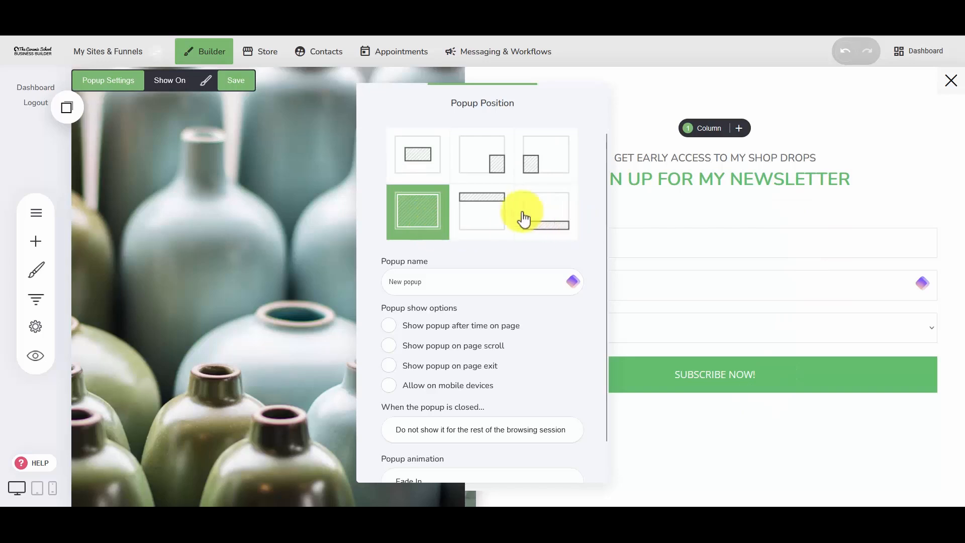
left_click(495, 222)
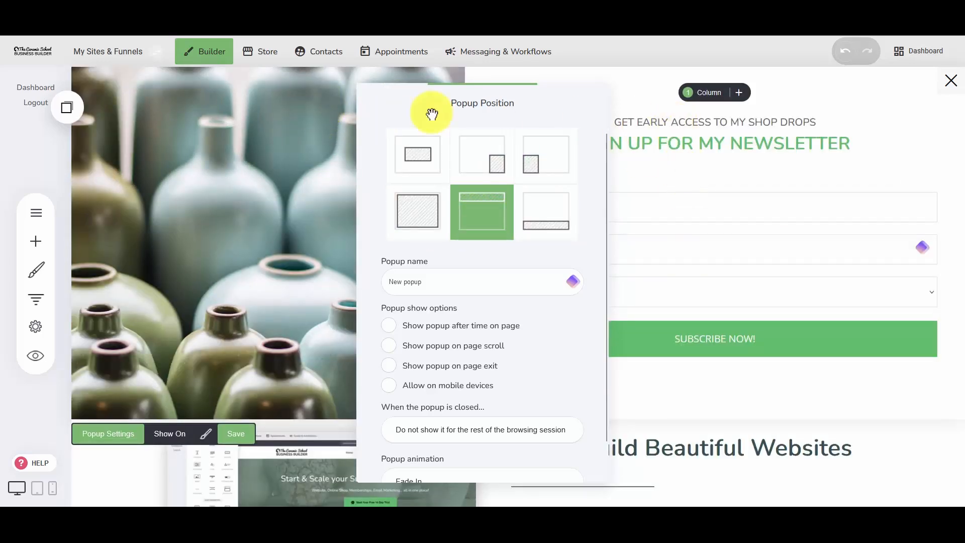
left_click(552, 215)
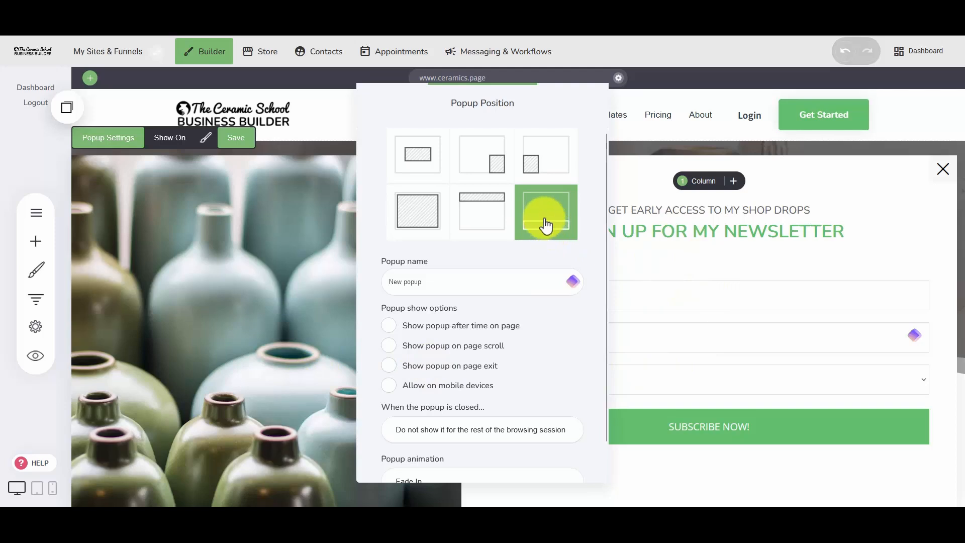
left_click(420, 168)
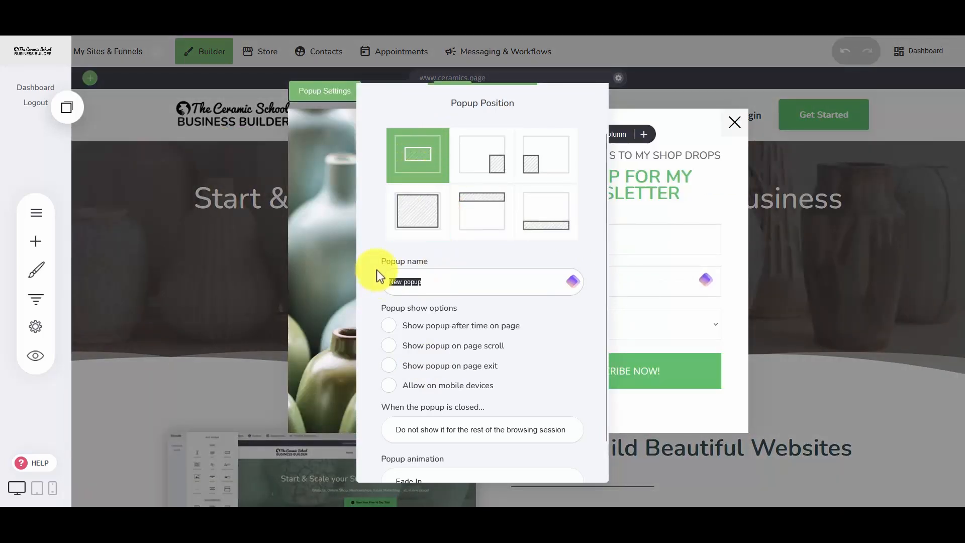
Rename the popup as "Subscribe-to-newsletter".
type("Subscribe")
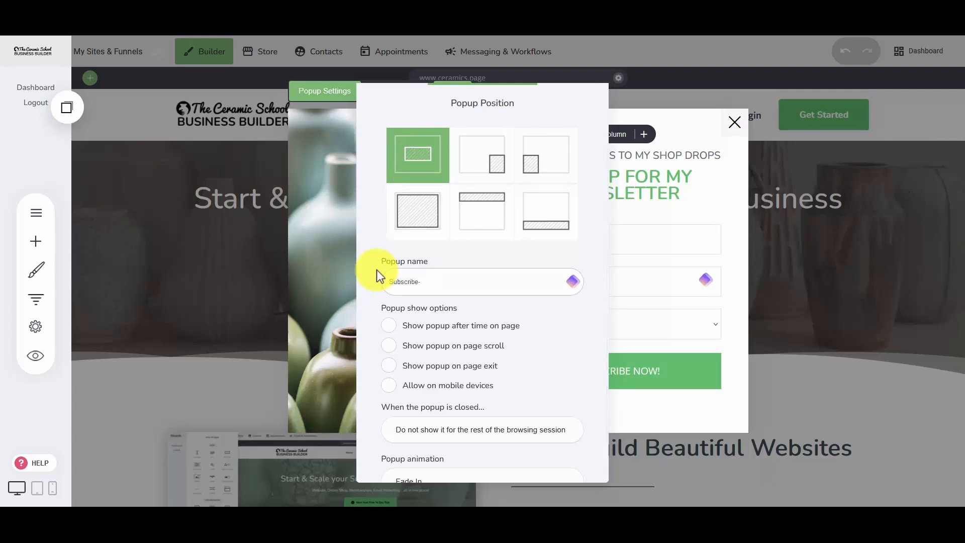
type("-to-newsletter")
left_click(364, 269)
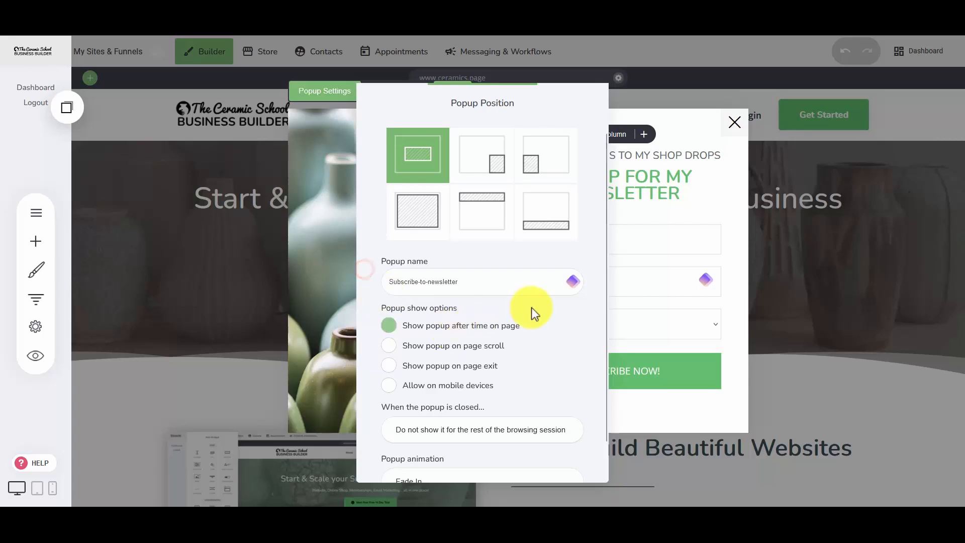
Try showing the popup after 60 seconds on the page, and turn that show option off again.
scroll(530, 305, "down", 1)
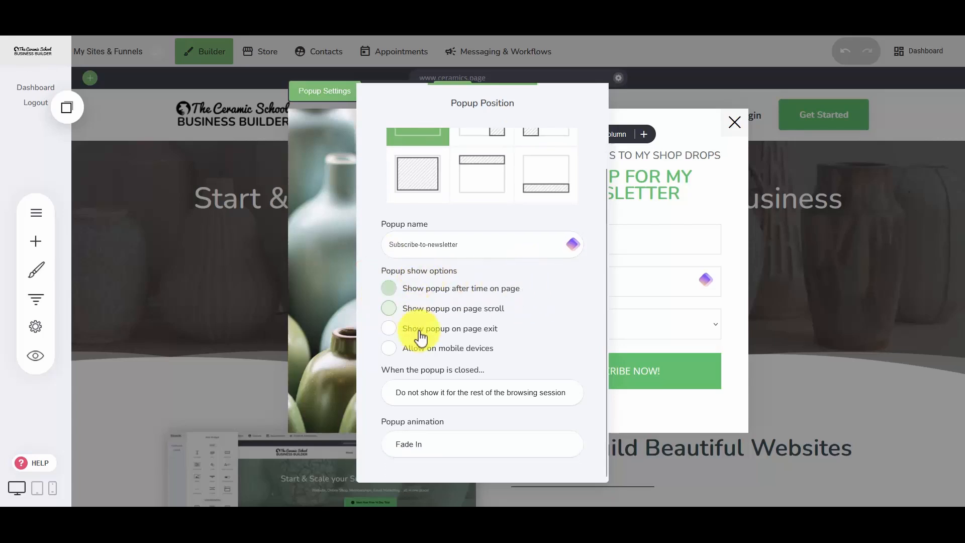
left_click(423, 352)
left_click(424, 352)
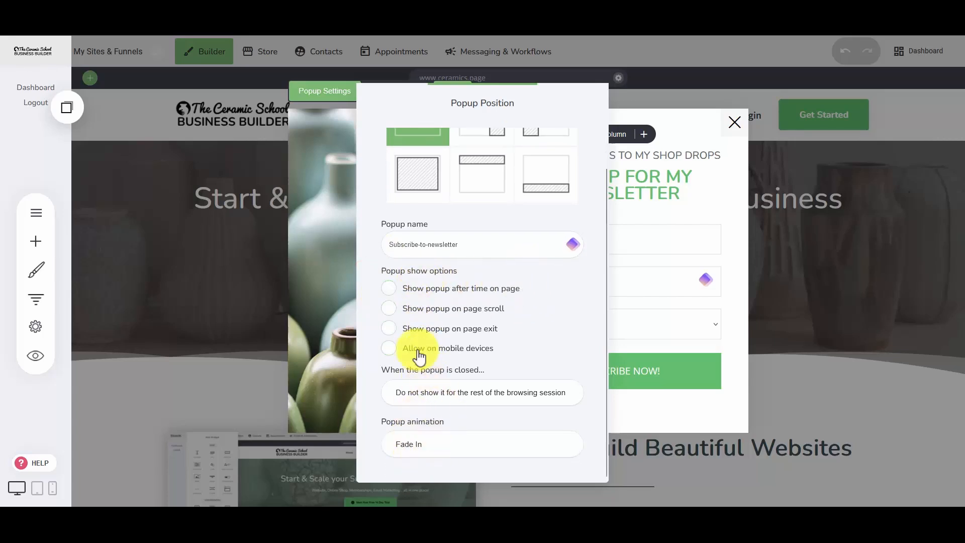
left_click(428, 288)
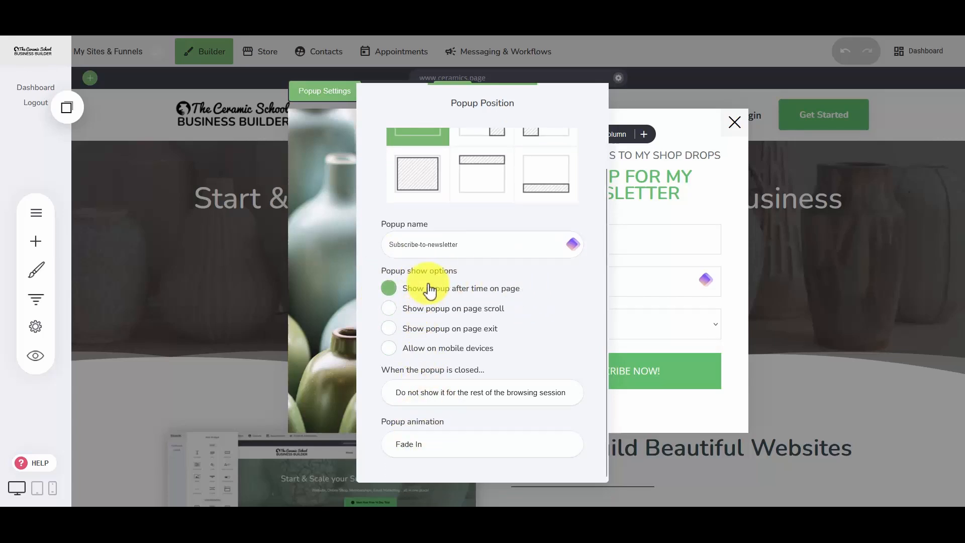
left_click(453, 291)
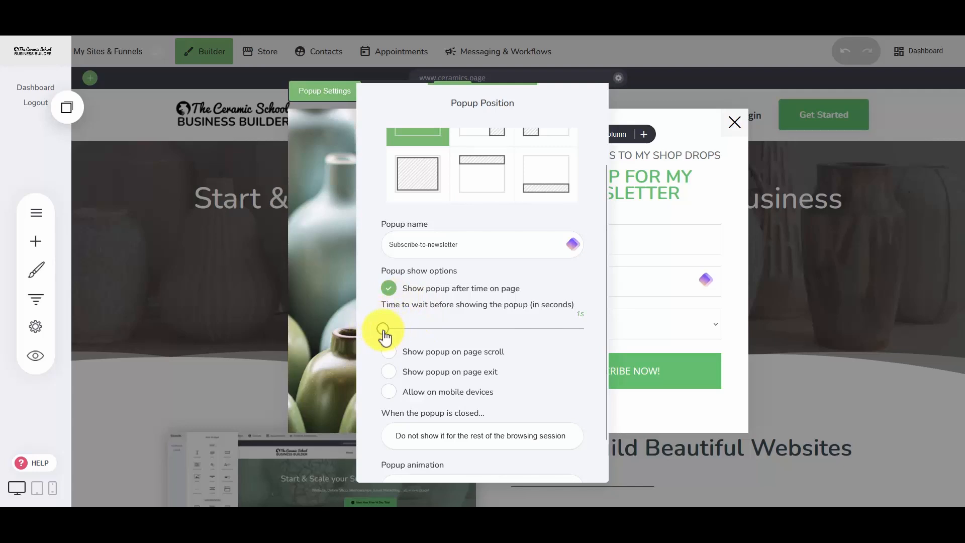
left_click_drag(384, 334, 590, 333)
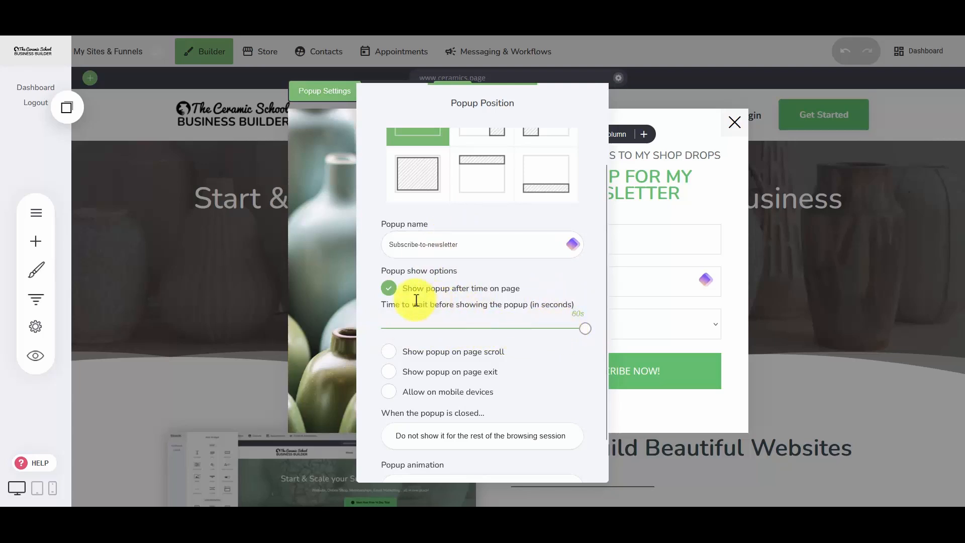
left_click(390, 290)
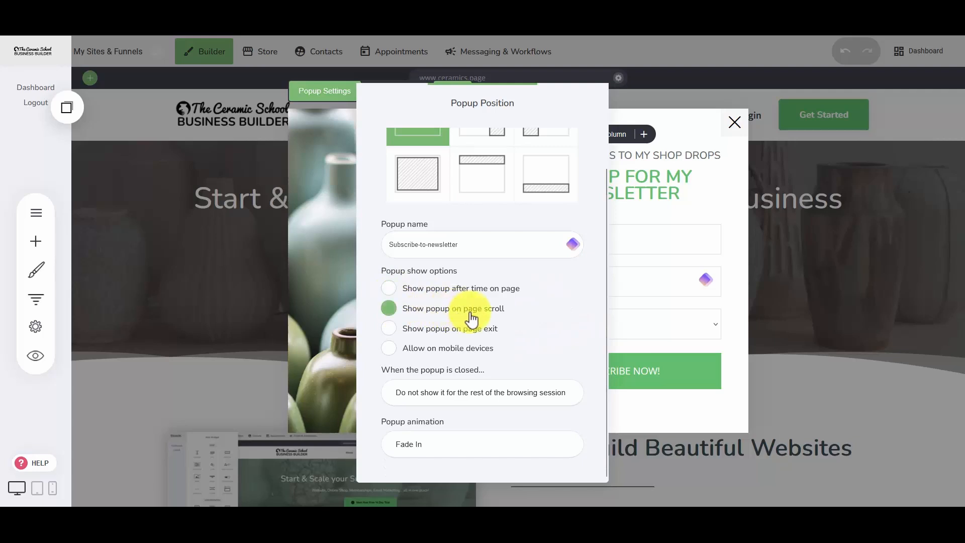
Try showing the popup on page scroll at a distance of 50%, and turn that show option off again.
left_click(401, 317)
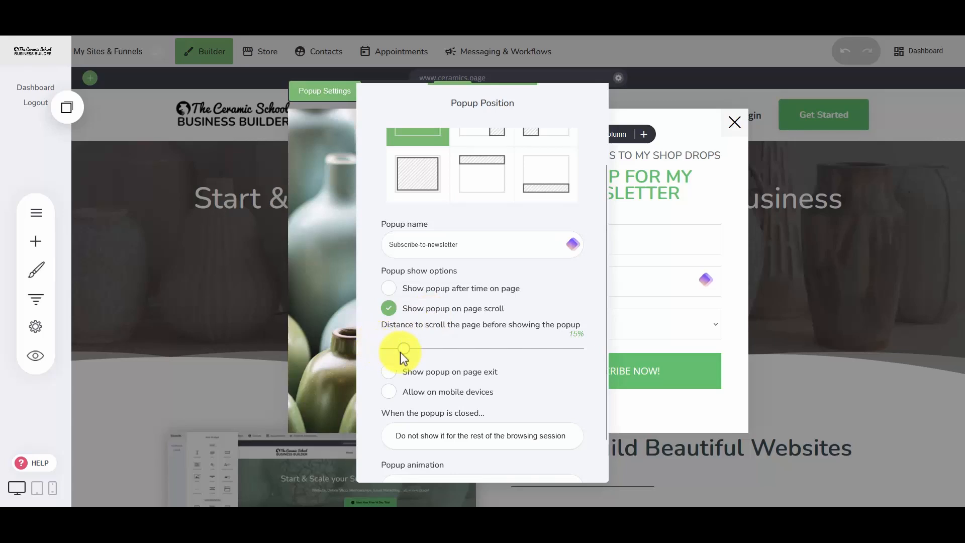
left_click_drag(434, 356, 482, 358)
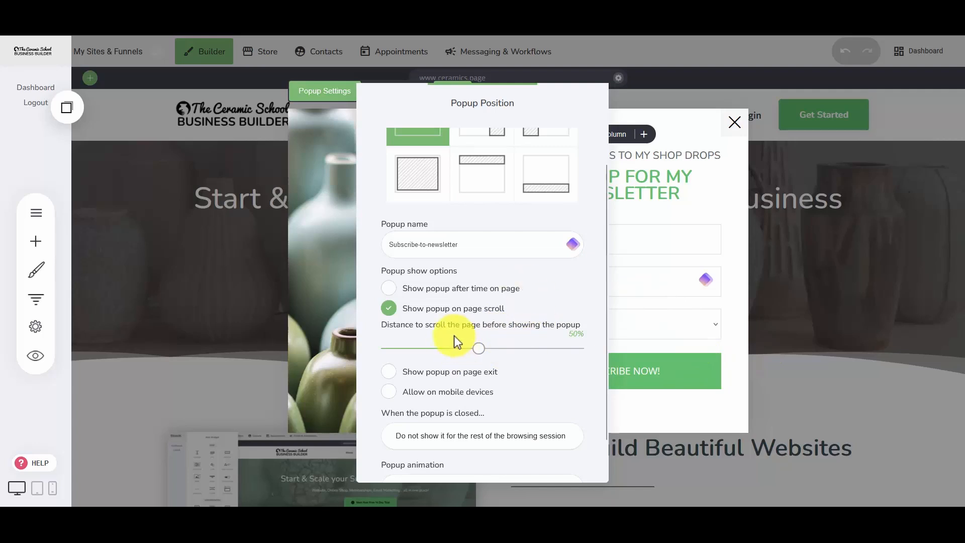
left_click(389, 308)
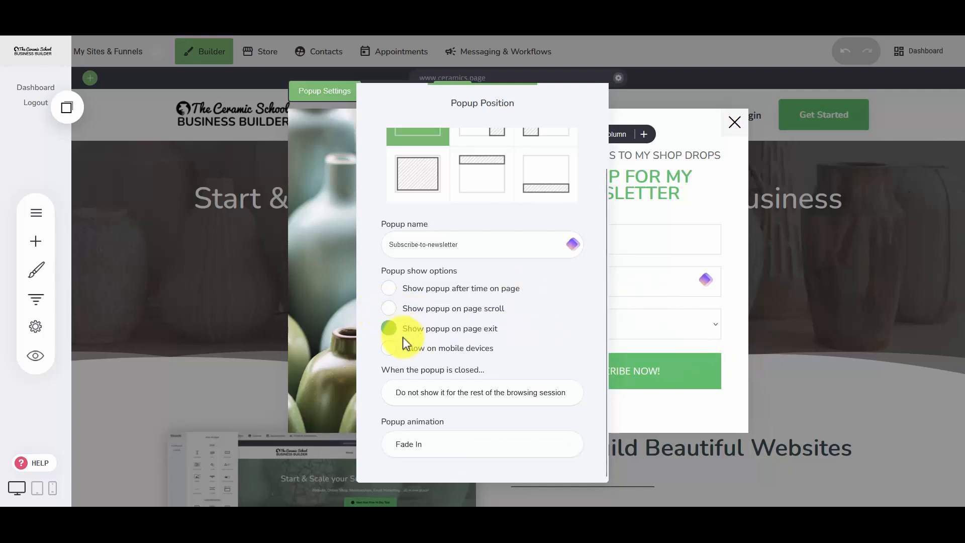
Try showing the popup on page exit and allowing it on mobile devices, and turn both options off again.
left_click(390, 328)
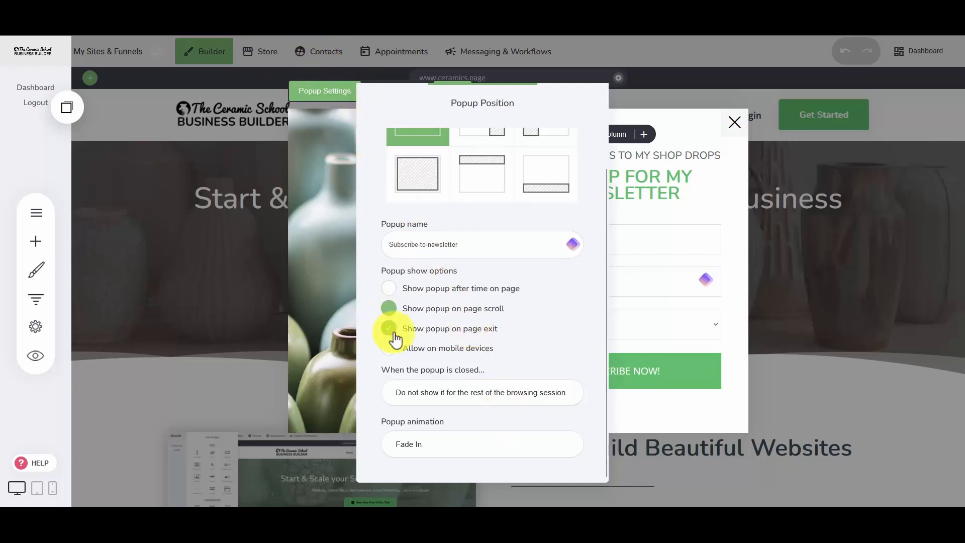
left_click(455, 328)
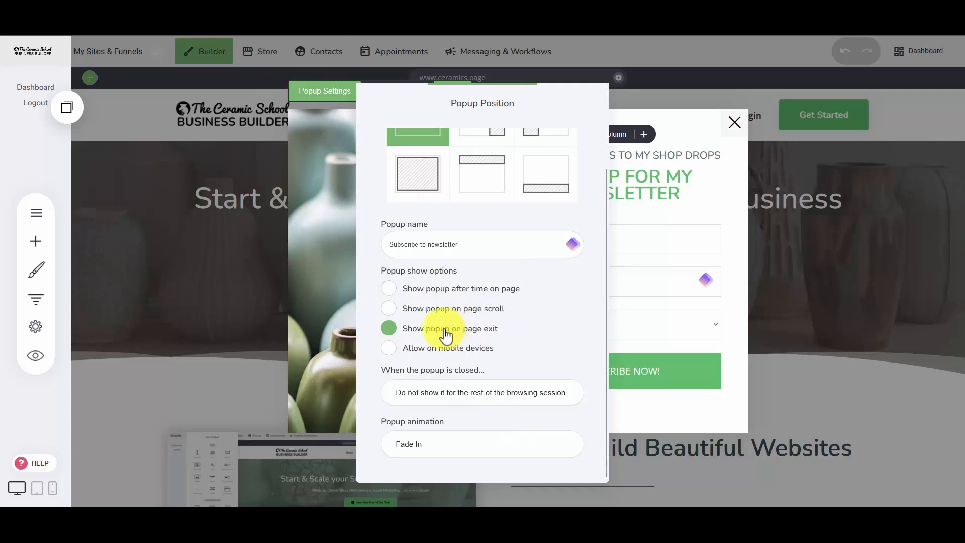
left_click(408, 349)
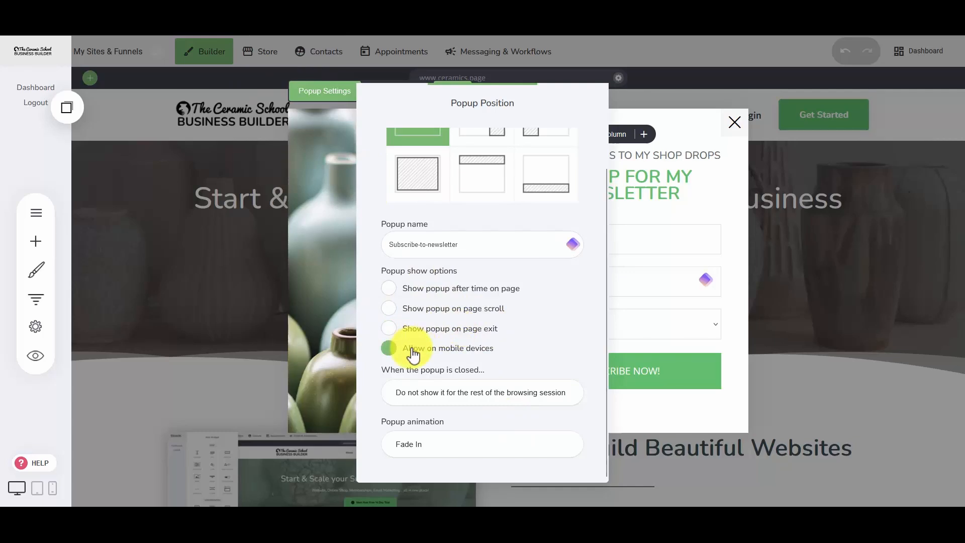
left_click(450, 354)
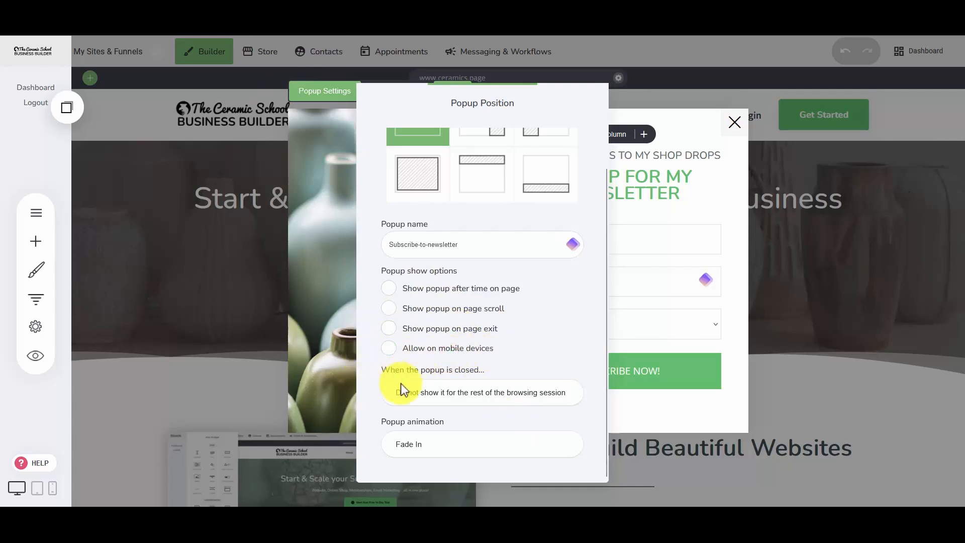
Examine the choices for when the popup is closed, keeping "Do not show it for the rest of the browsing session".
left_click(437, 401)
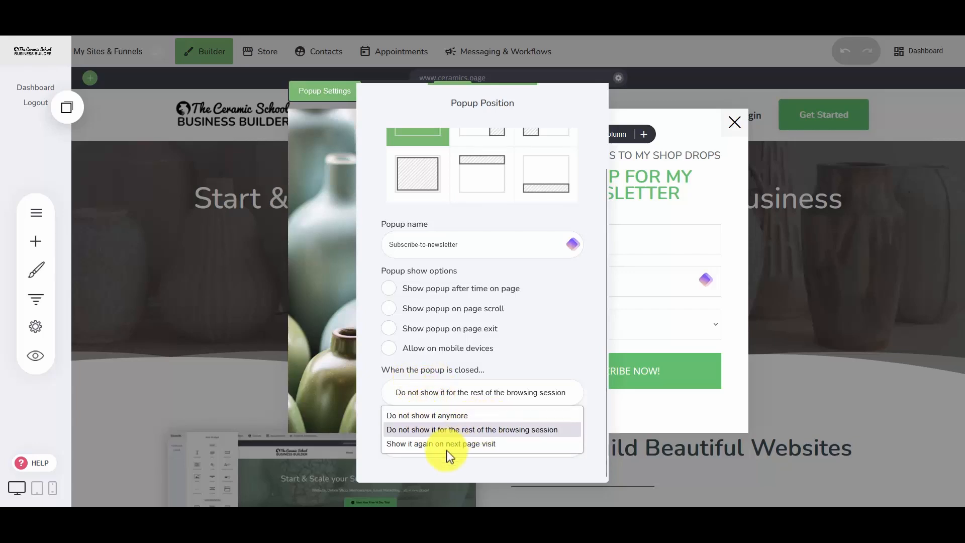
left_click(460, 430)
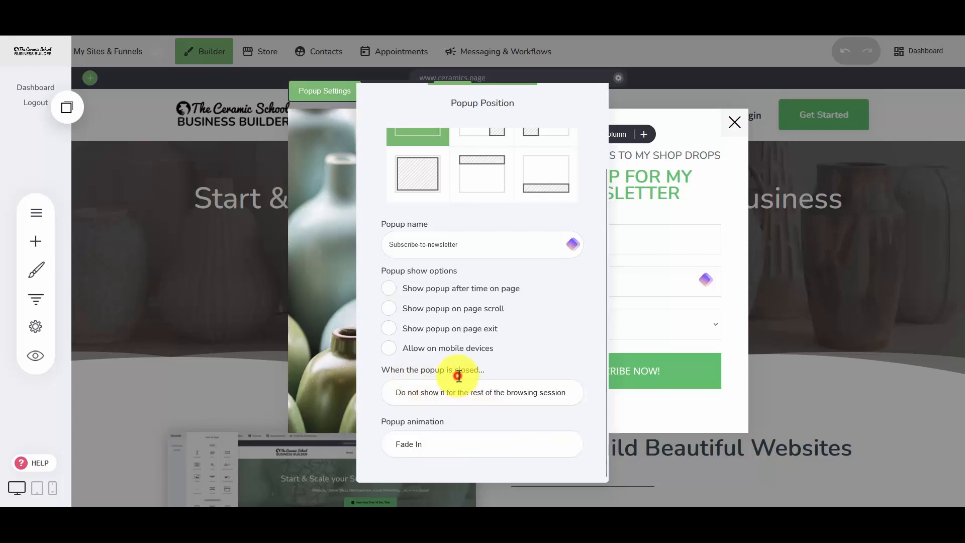
left_click(412, 392)
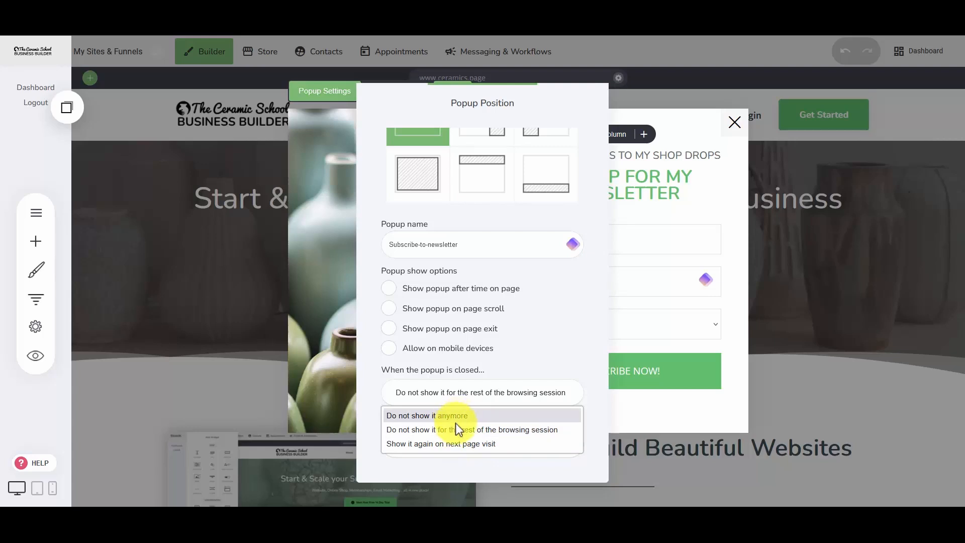
left_click(502, 430)
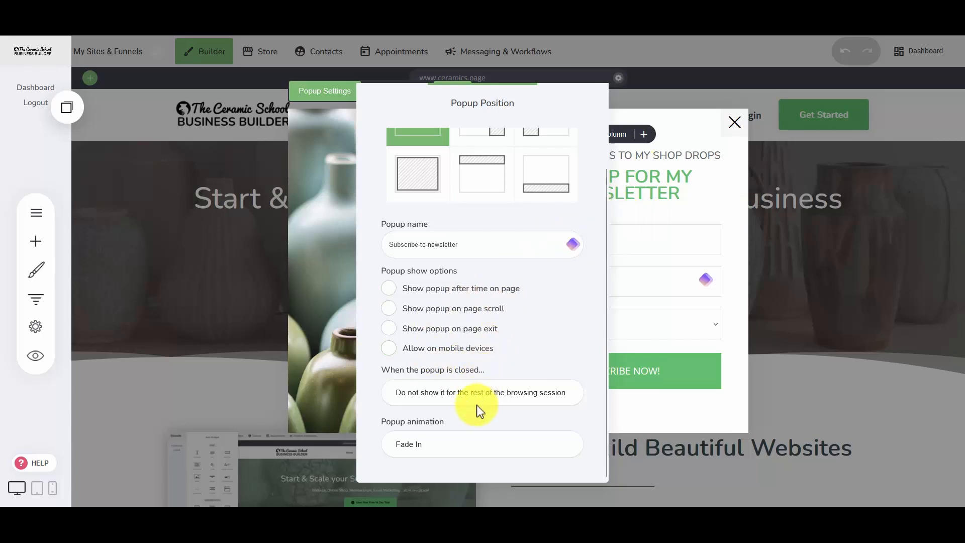
Try the Fade in & Scale, 3D Flip Horizontal, 3D Flip Vertical, Super Scaled and Fade In From The Bottom animations on the popup.
left_click(444, 438)
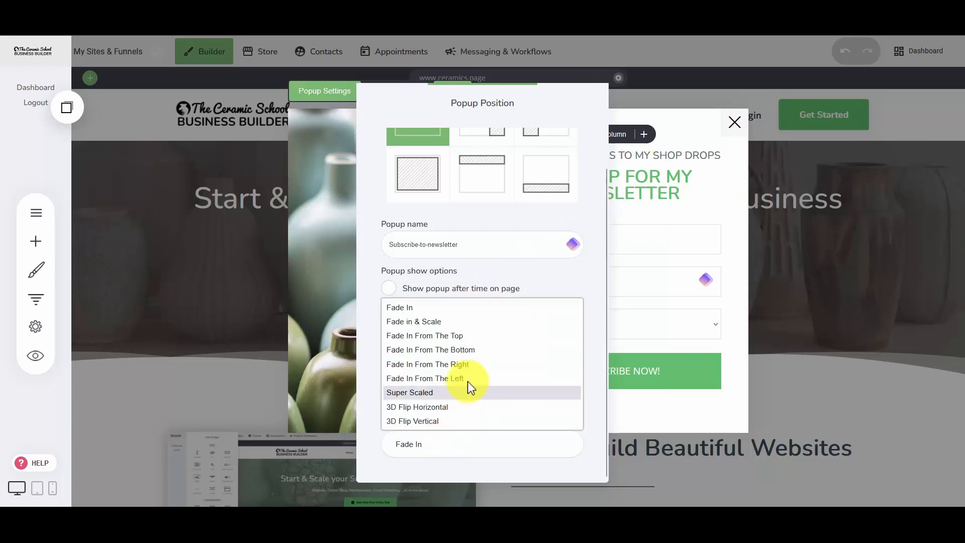
left_click(418, 322)
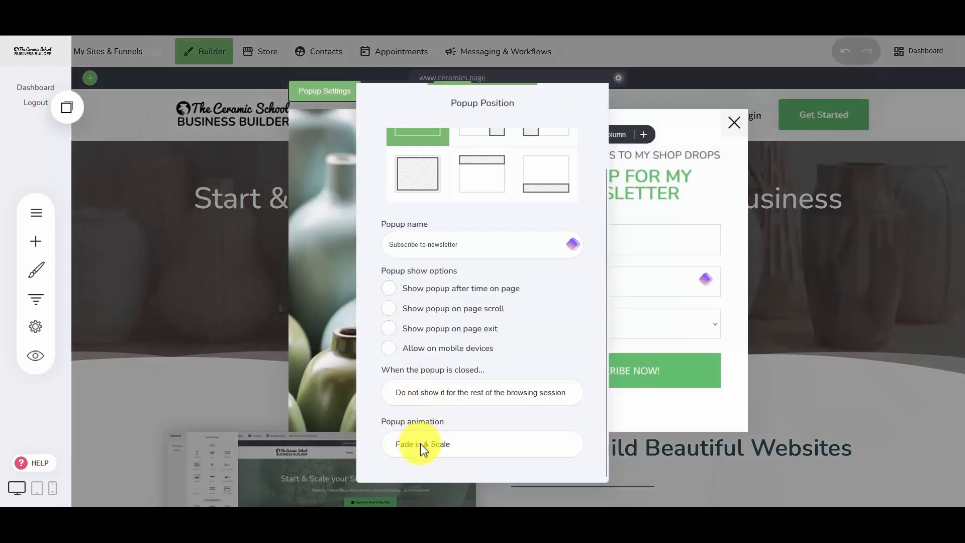
left_click(420, 443)
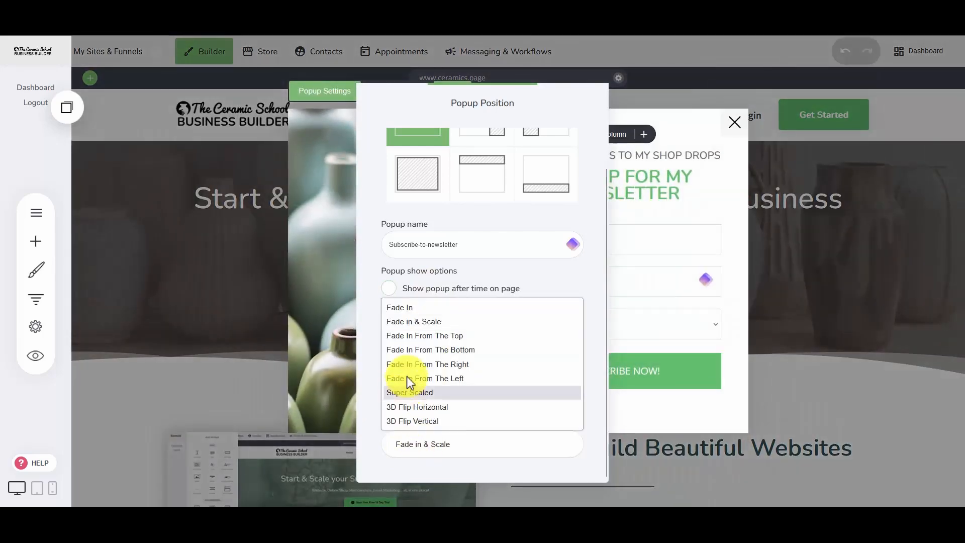
left_click(409, 406)
left_click(448, 445)
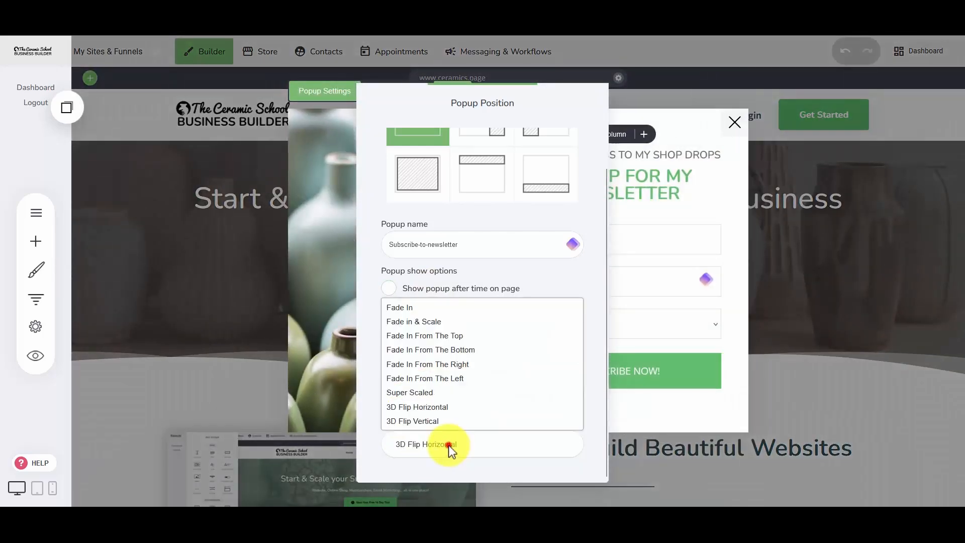
left_click(438, 422)
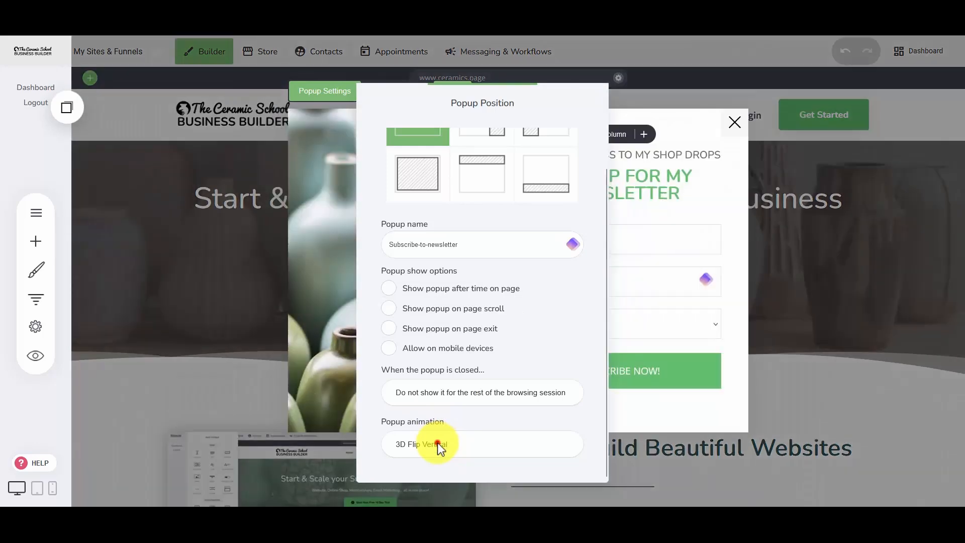
left_click(437, 443)
left_click(426, 392)
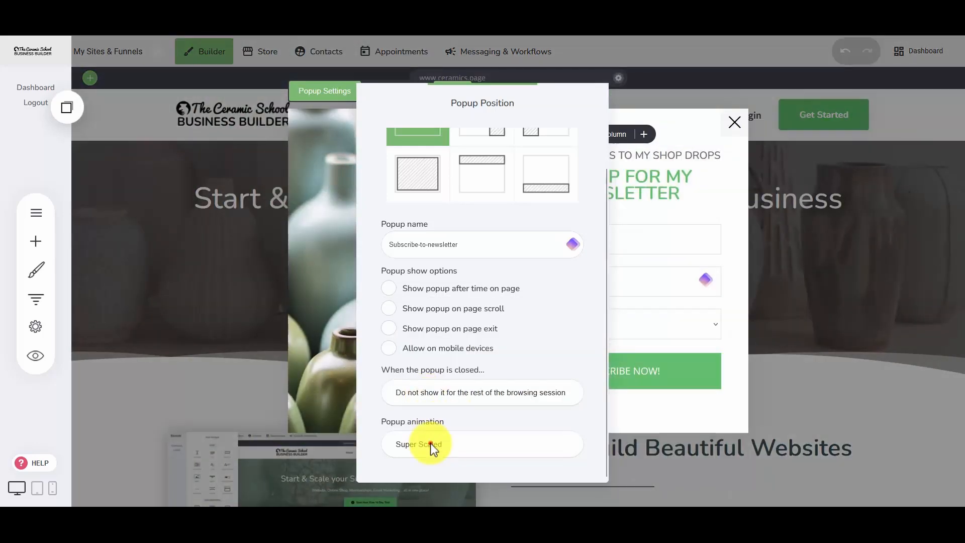
left_click(430, 444)
left_click(436, 348)
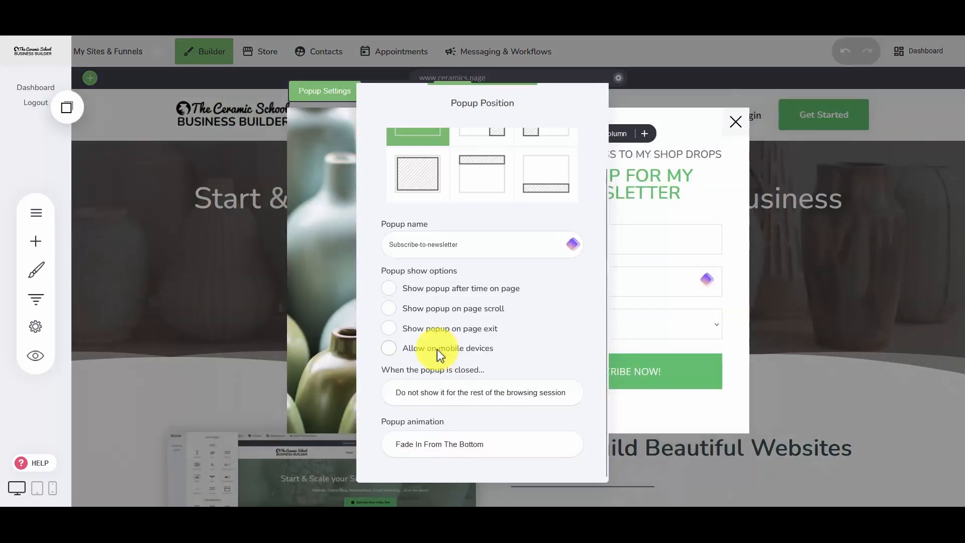
Set the popup animation to Fade in & Scale and close the popup settings.
left_click(438, 444)
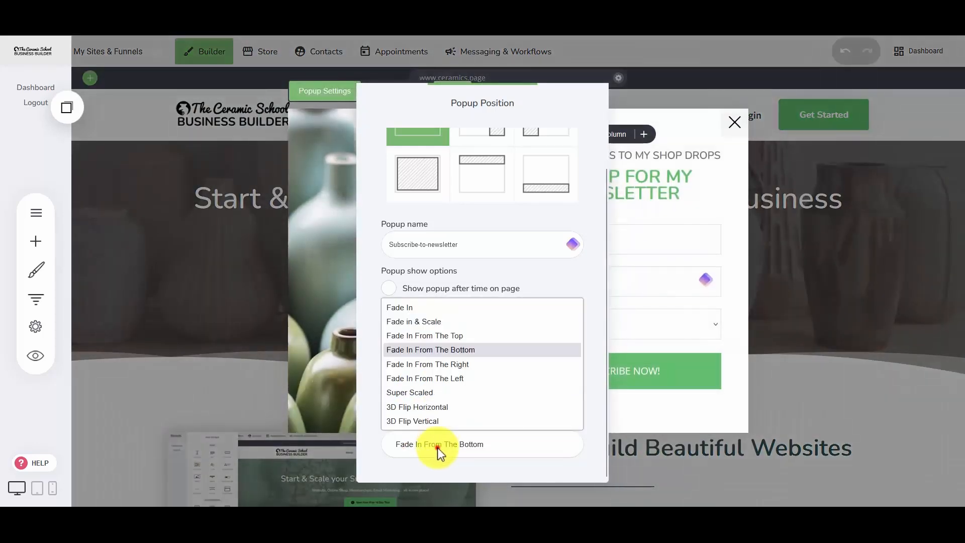
left_click(425, 318)
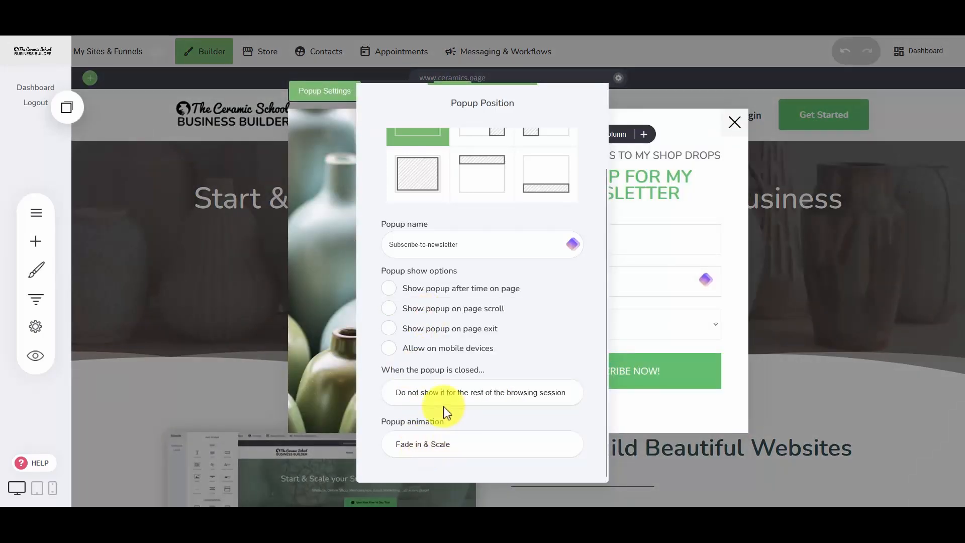
scroll(432, 395, "up", 1)
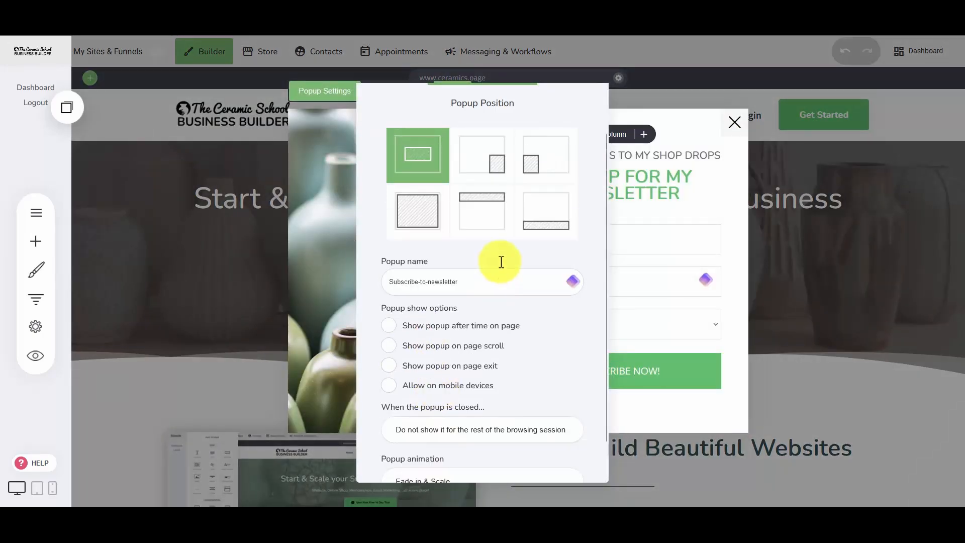
left_click(623, 199)
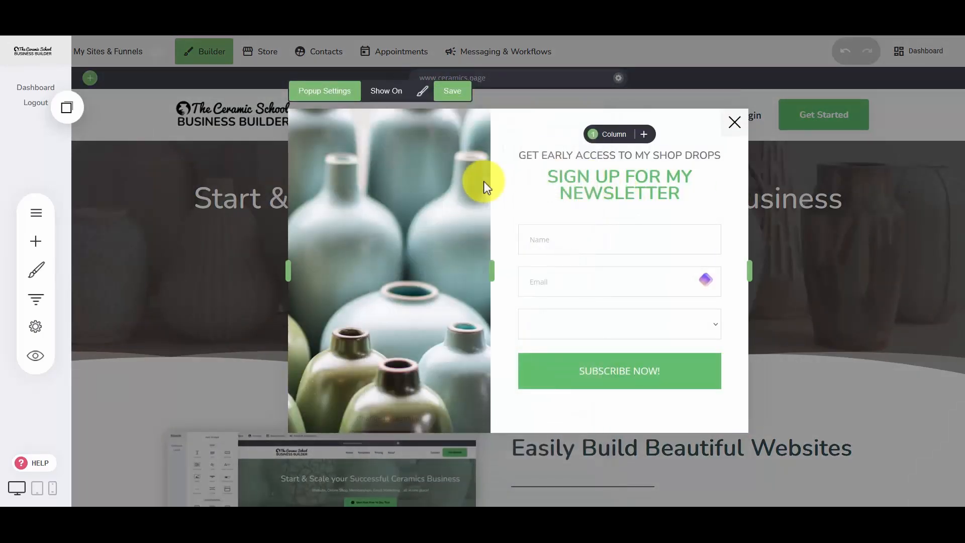
Try the top, right, bottom and centre content layouts in the popup's style settings, and return the image to the left side.
left_click(419, 93)
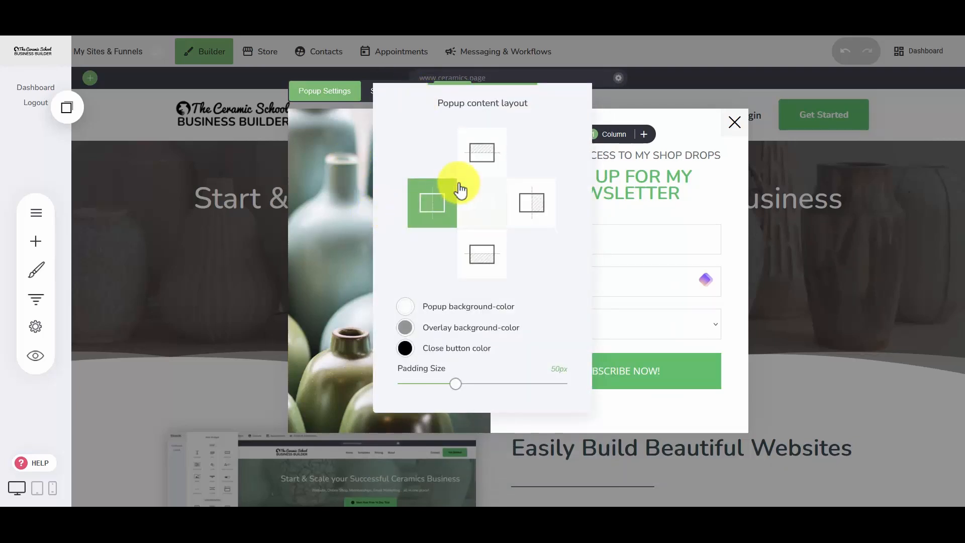
left_click_drag(472, 93, 158, 111)
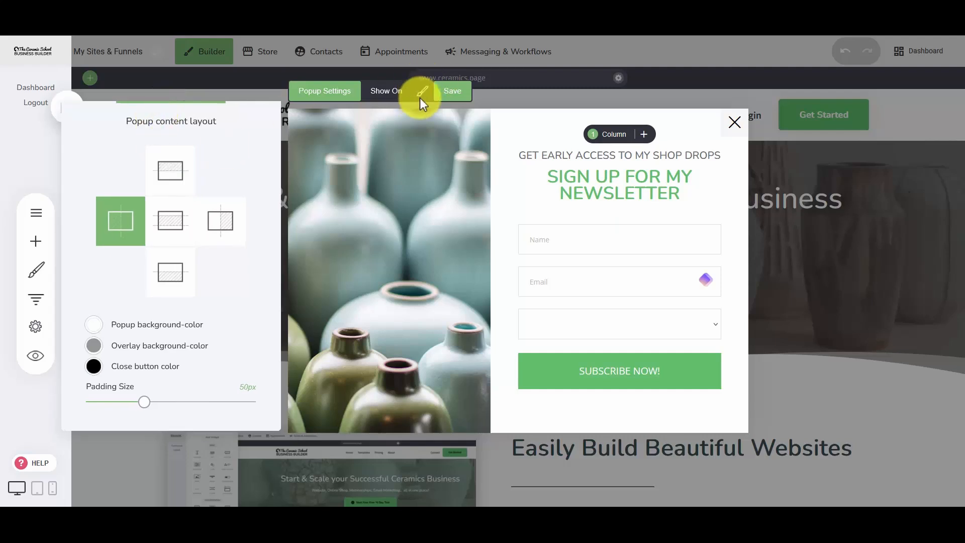
left_click(171, 172)
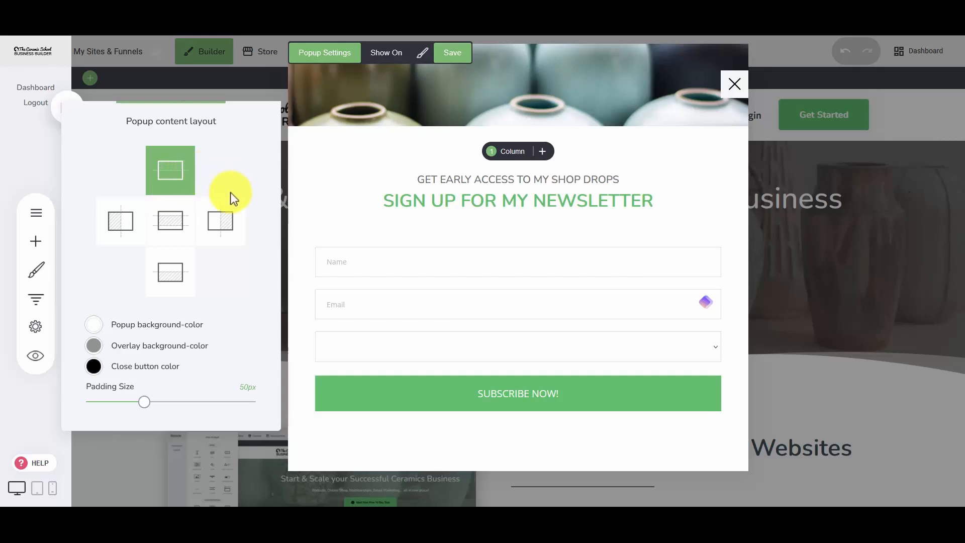
left_click(220, 218)
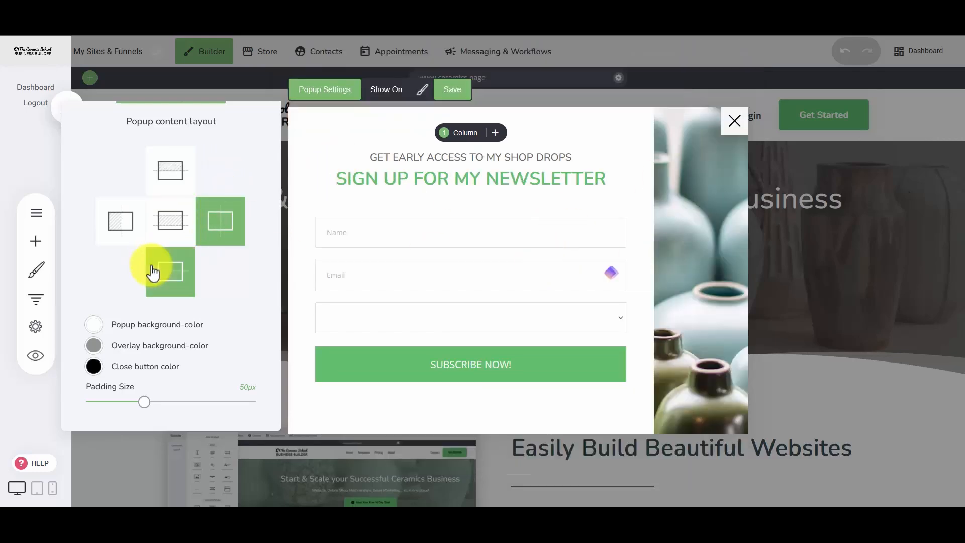
left_click(181, 265)
left_click(157, 240)
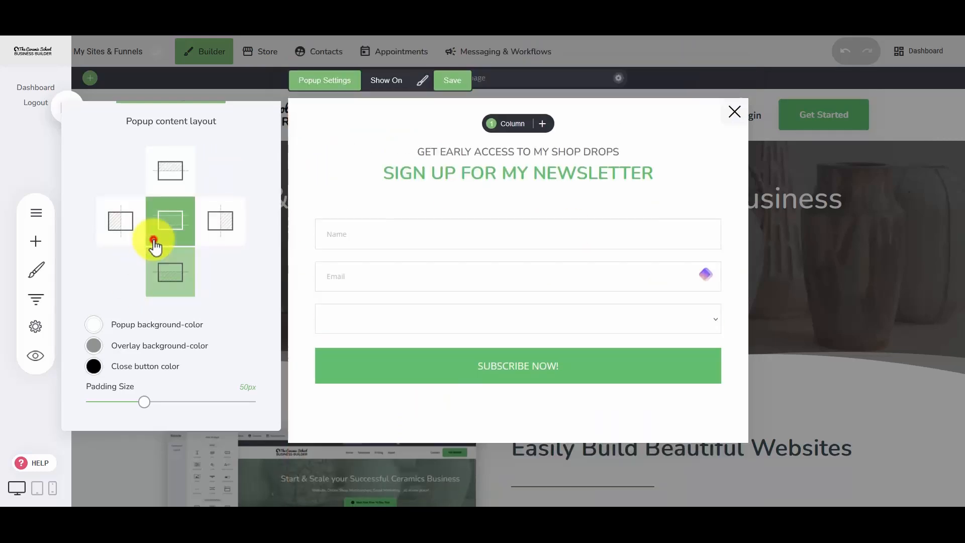
left_click(110, 233)
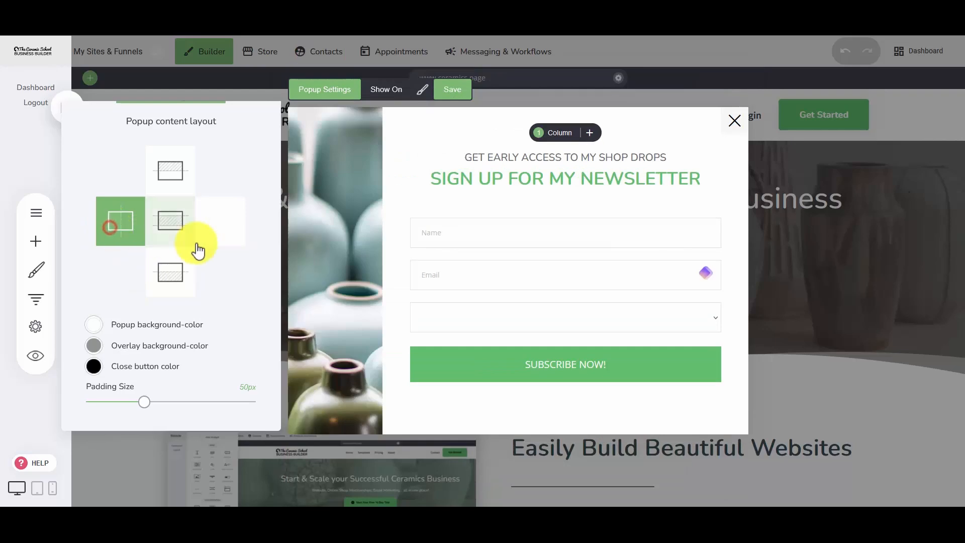
Set the popup's padding size to 70px and widen its image area to about two fifths of the popup's width.
left_click_drag(195, 110, 563, 105)
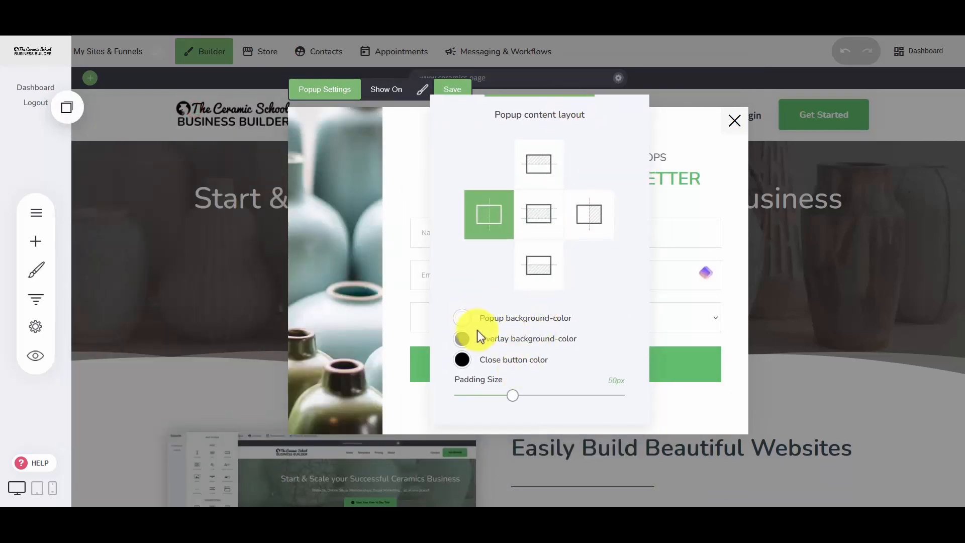
left_click_drag(512, 396, 532, 398)
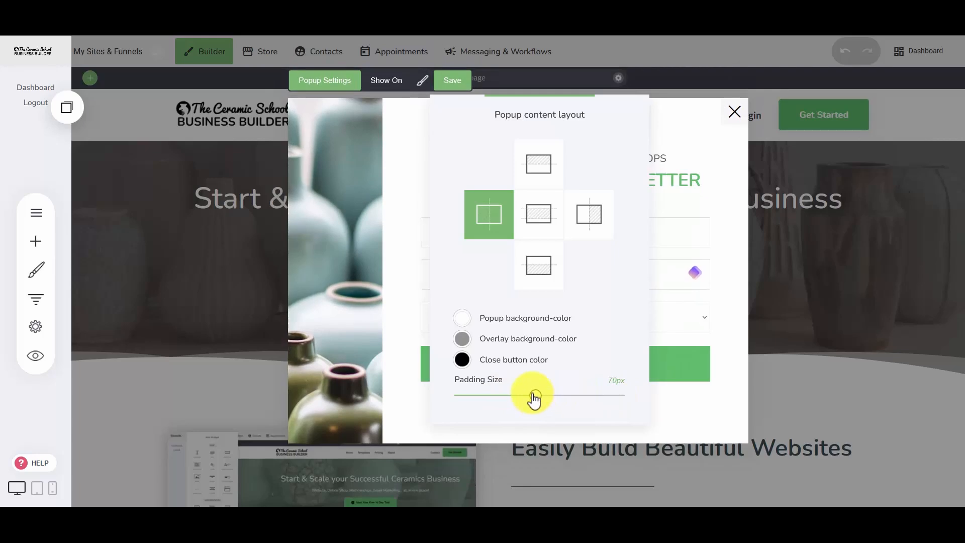
left_click(394, 328)
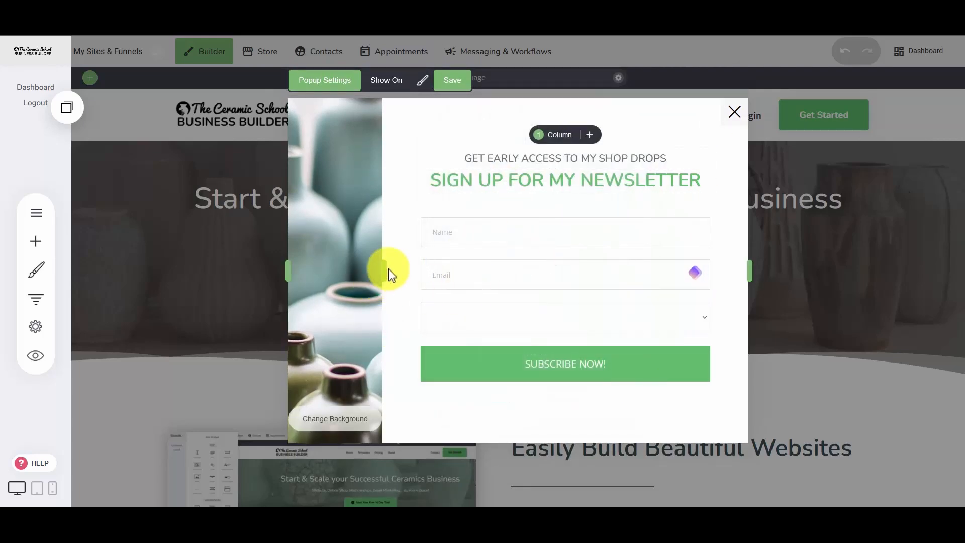
left_click_drag(383, 270, 470, 267)
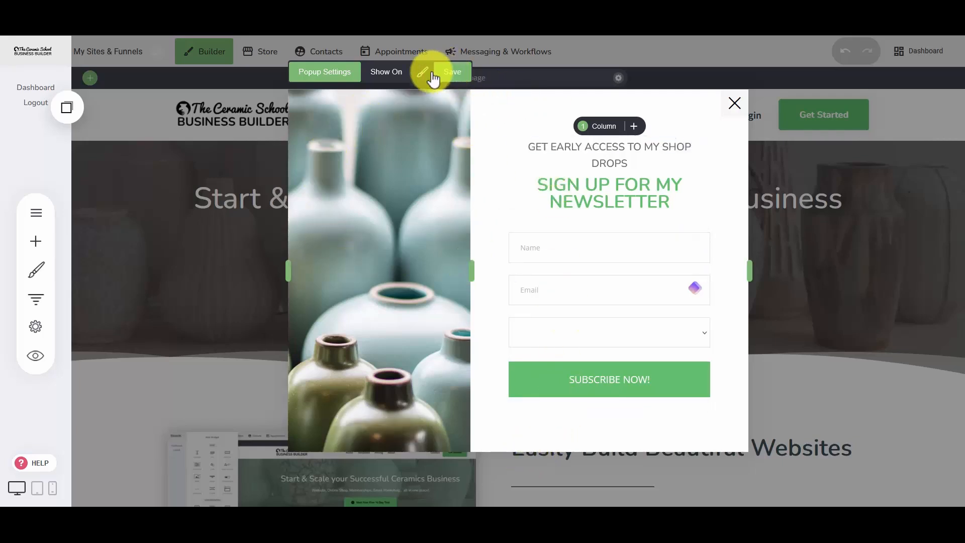
Set the popup to show on all pages of the site and confirm the selection.
left_click(386, 72)
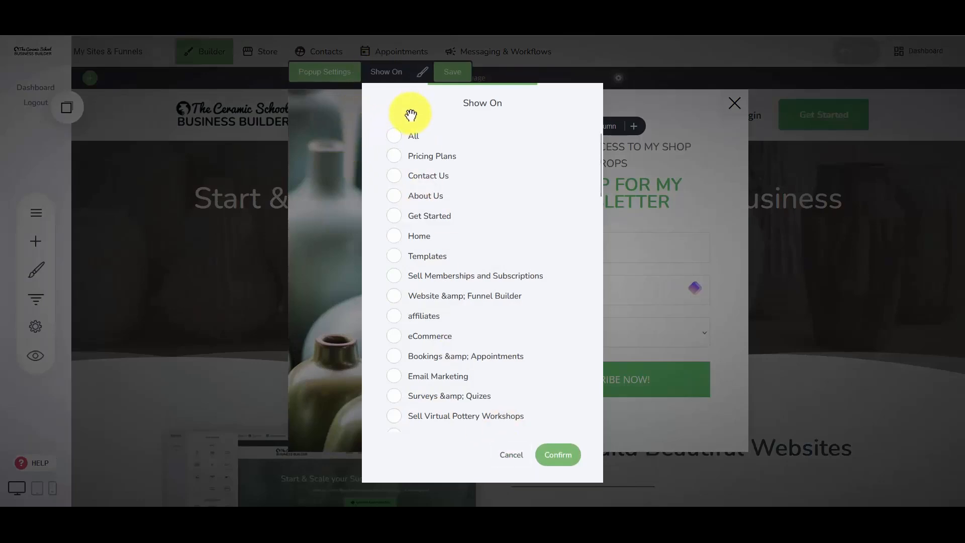
left_click(411, 135)
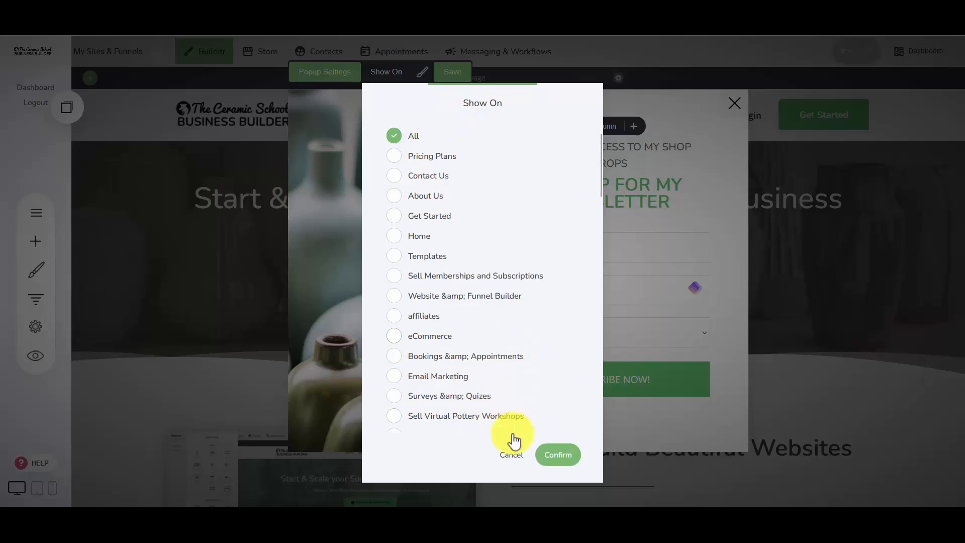
scroll(431, 326, "down", 15)
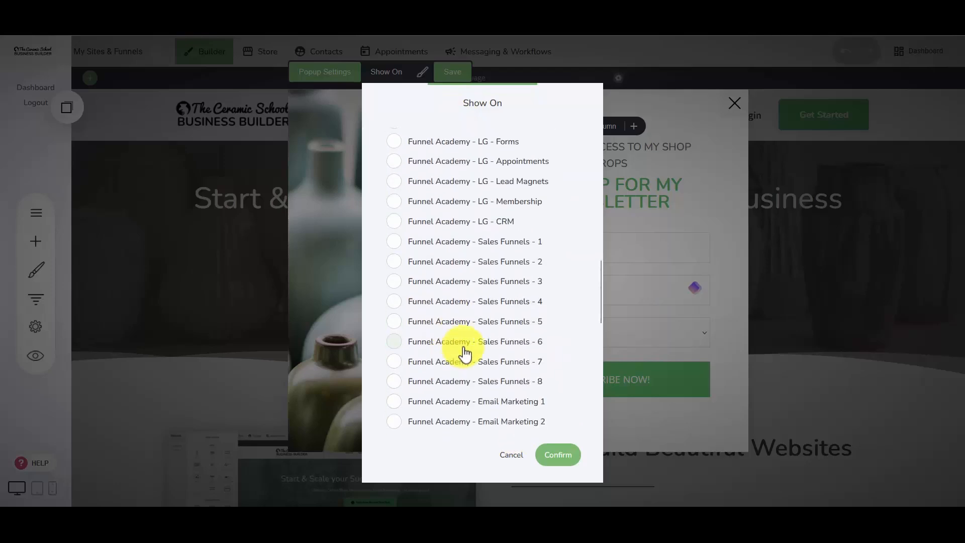
scroll(495, 388, "down", 5)
left_click(558, 454)
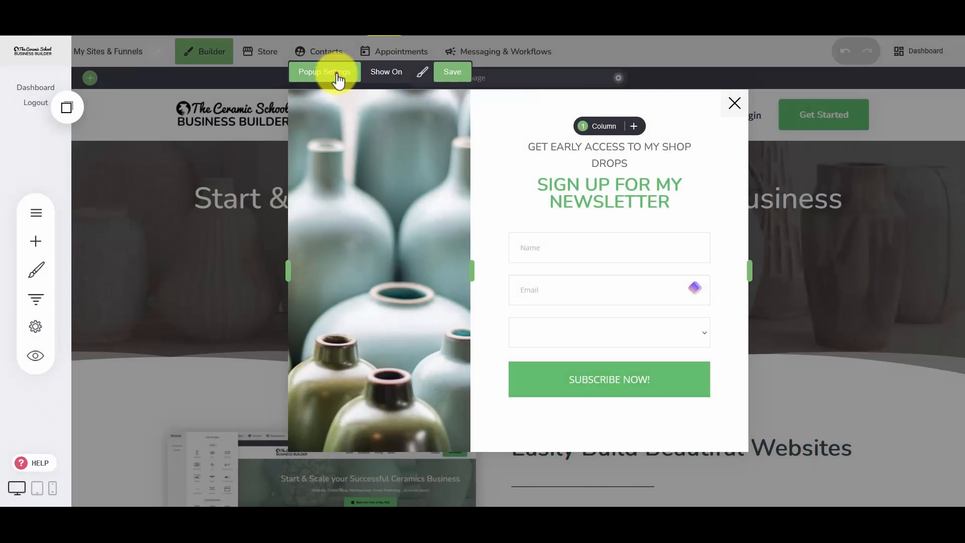
Make the popup show on page scroll instead of after time on page, and save the popup.
left_click(335, 74)
left_click(433, 333)
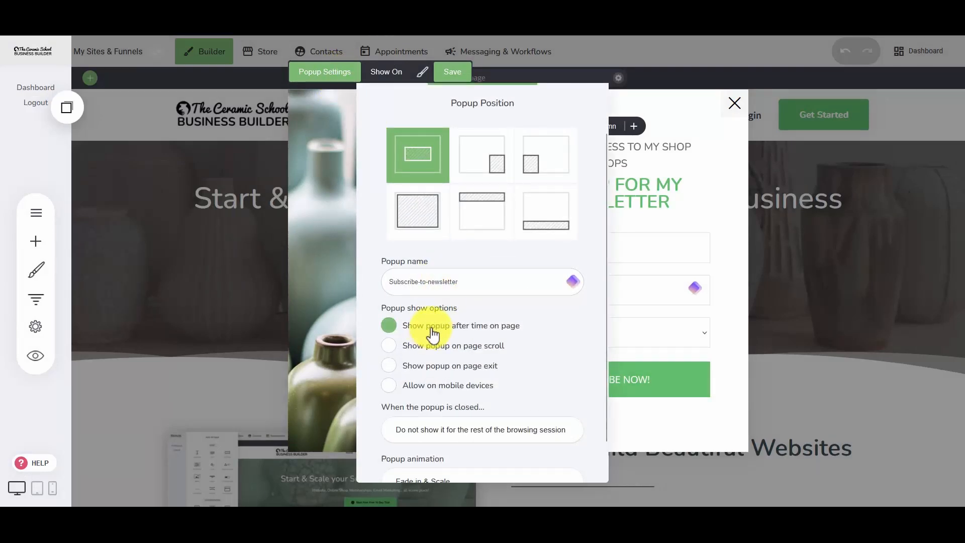
left_click(427, 346)
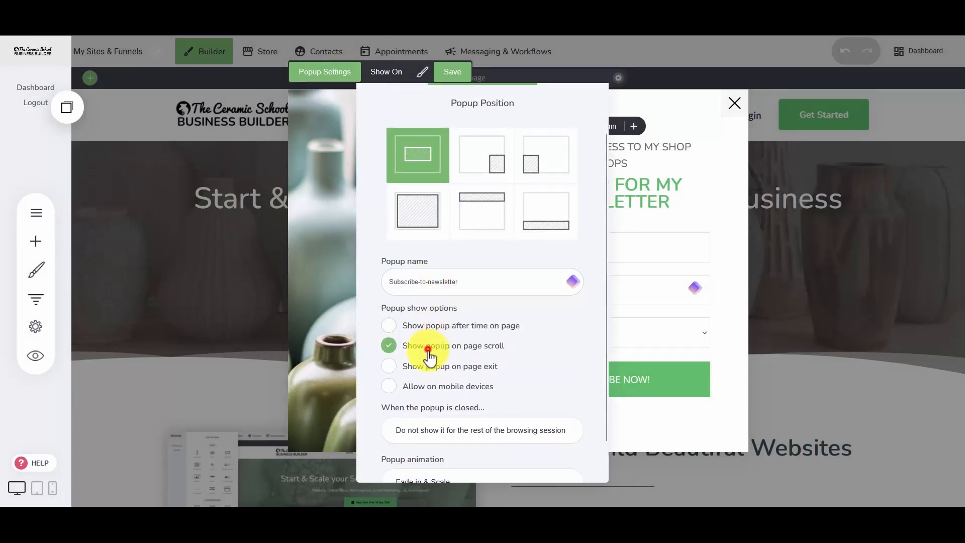
left_click(327, 287)
left_click(457, 75)
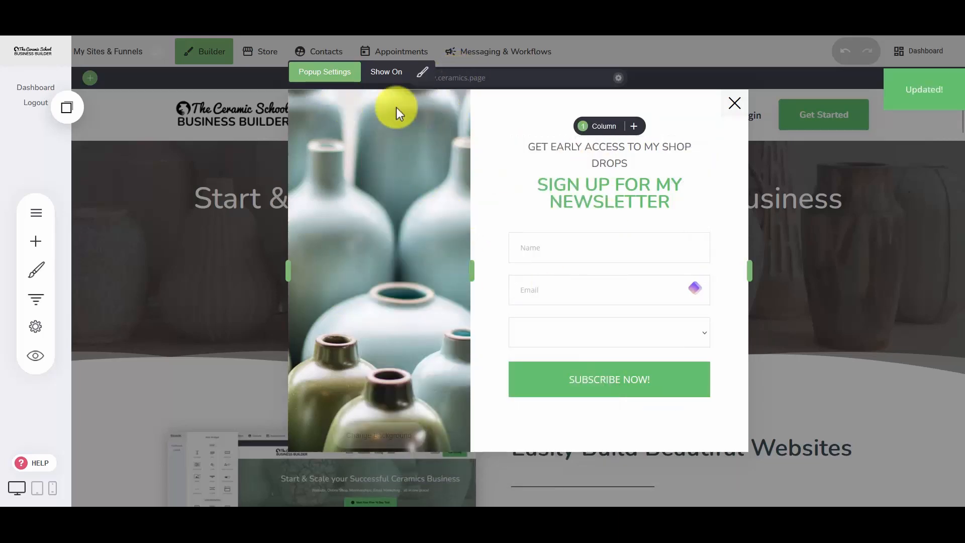
Check the popup's target pages, and preview the site in a new browser tab, scrolling the page to trigger the popup.
left_click(386, 72)
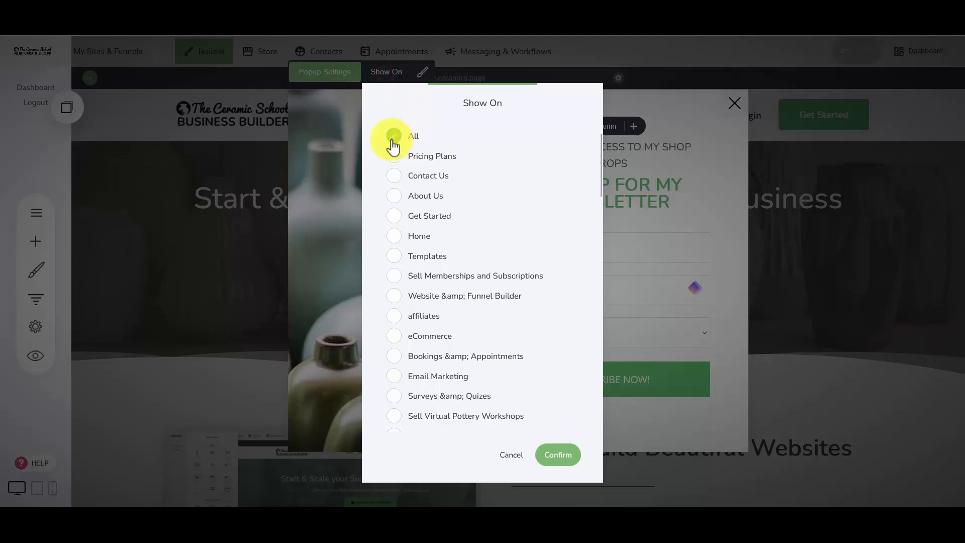
left_click(508, 454)
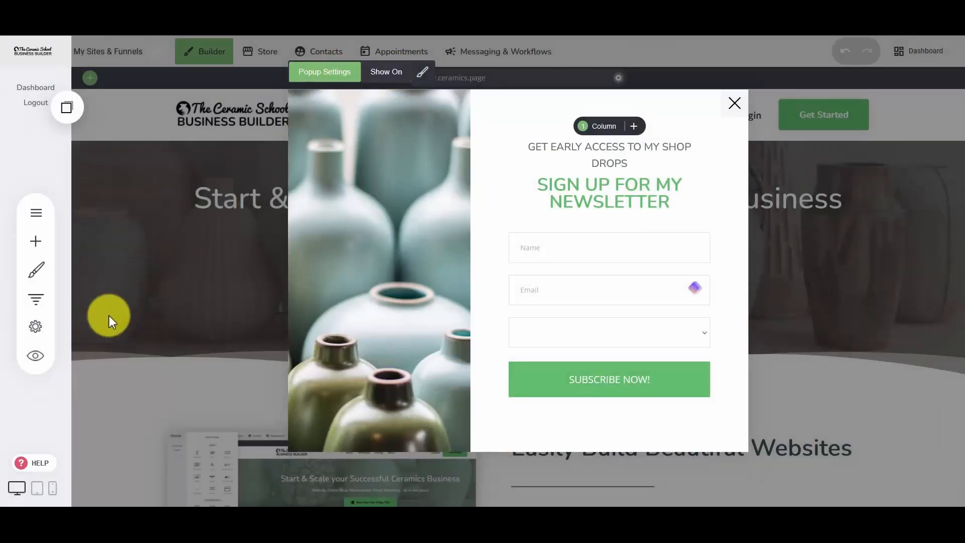
left_click(35, 357)
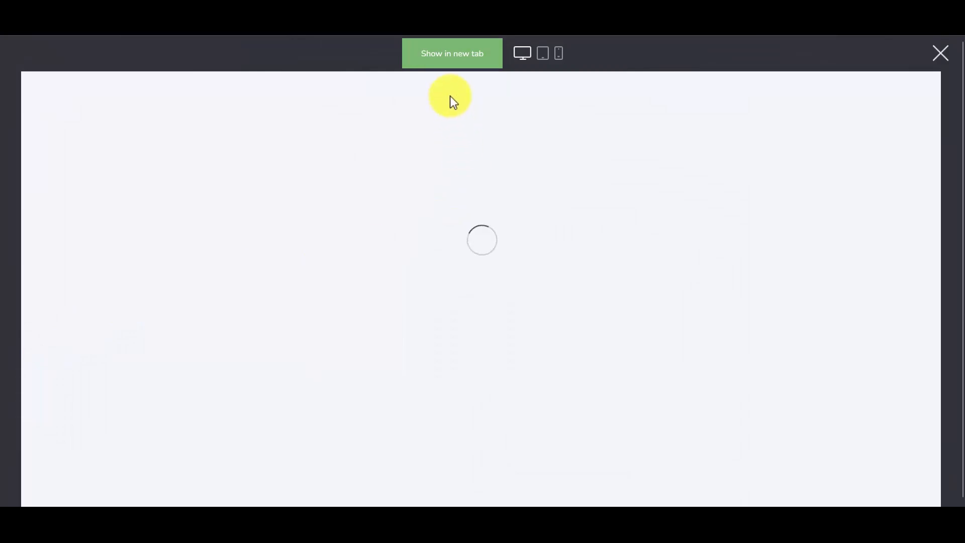
left_click(456, 55)
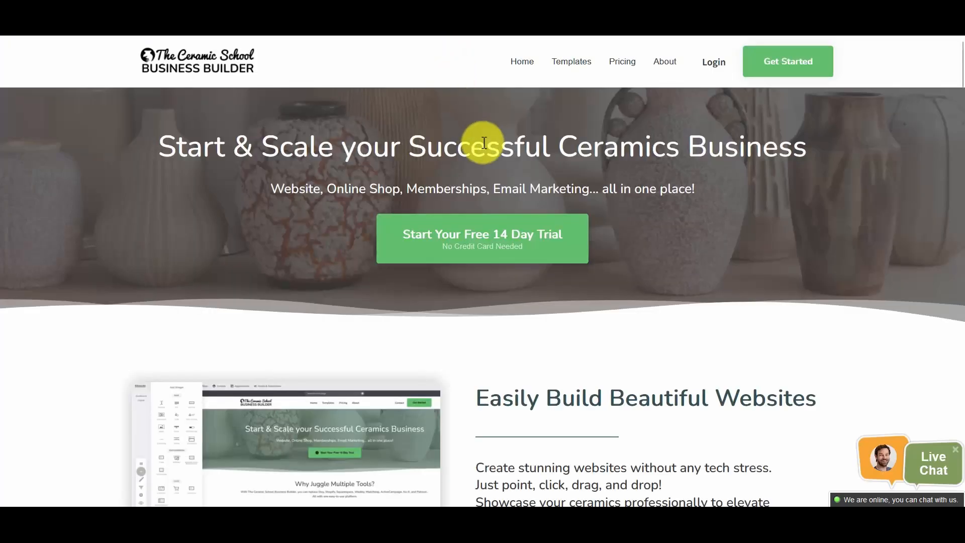
scroll(344, 204, "down", 1)
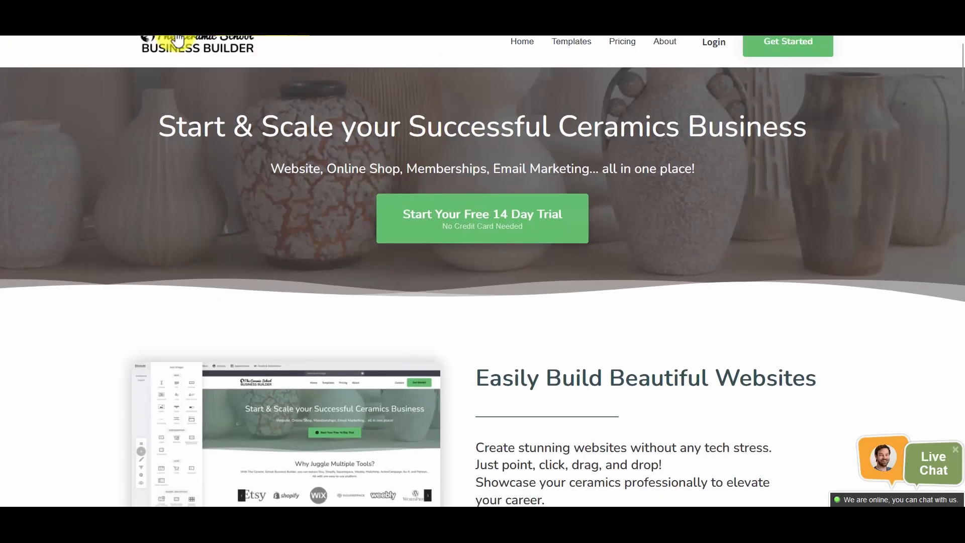
scroll(478, 277, "down", 10)
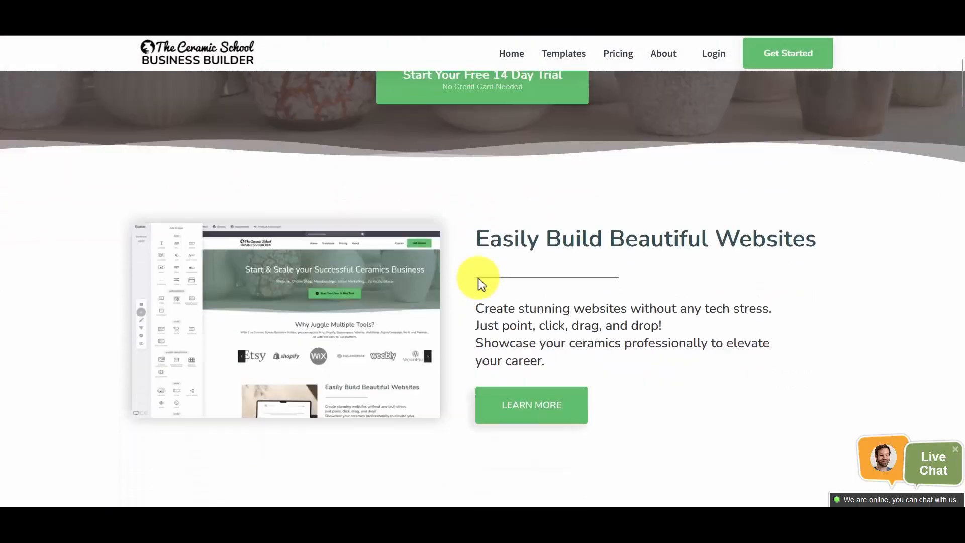
scroll(478, 278, "down", 15)
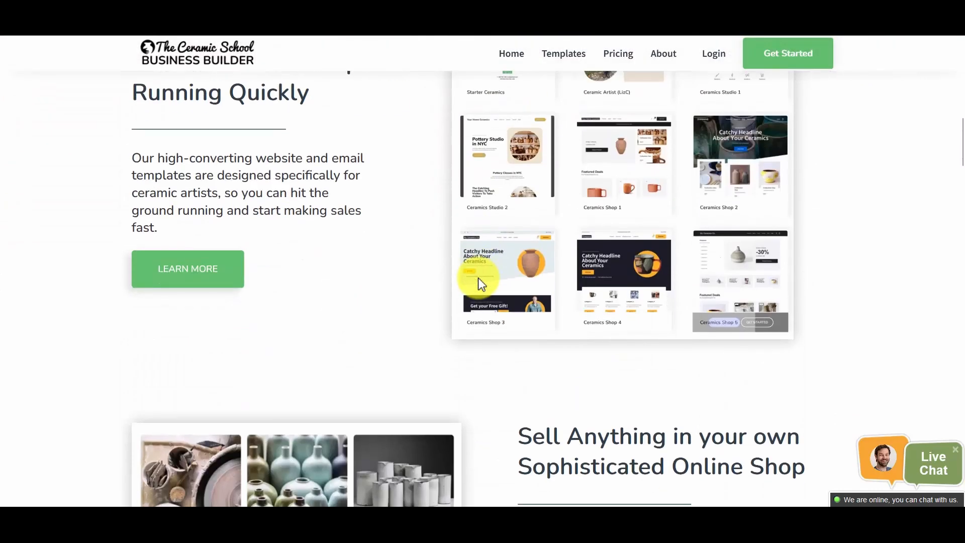
scroll(478, 278, "down", 11)
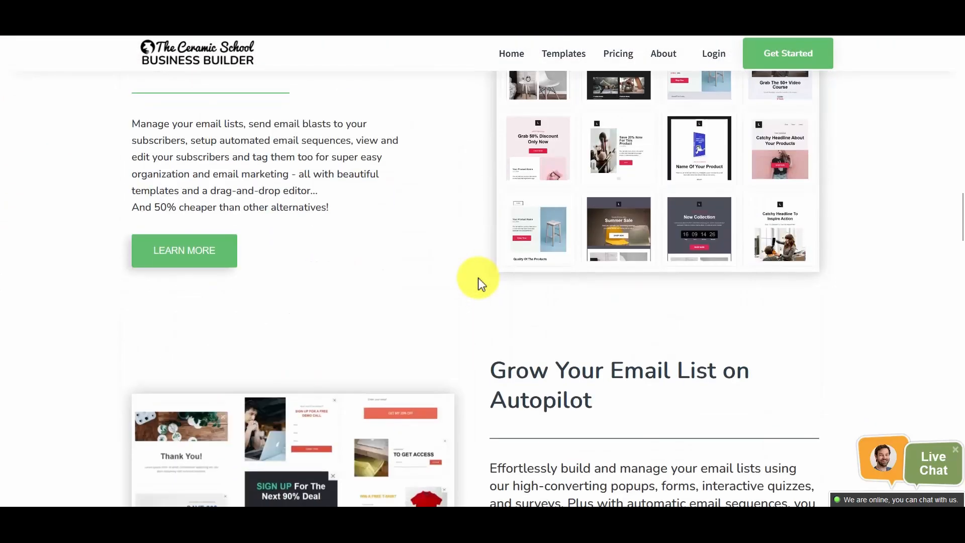
scroll(477, 278, "down", 14)
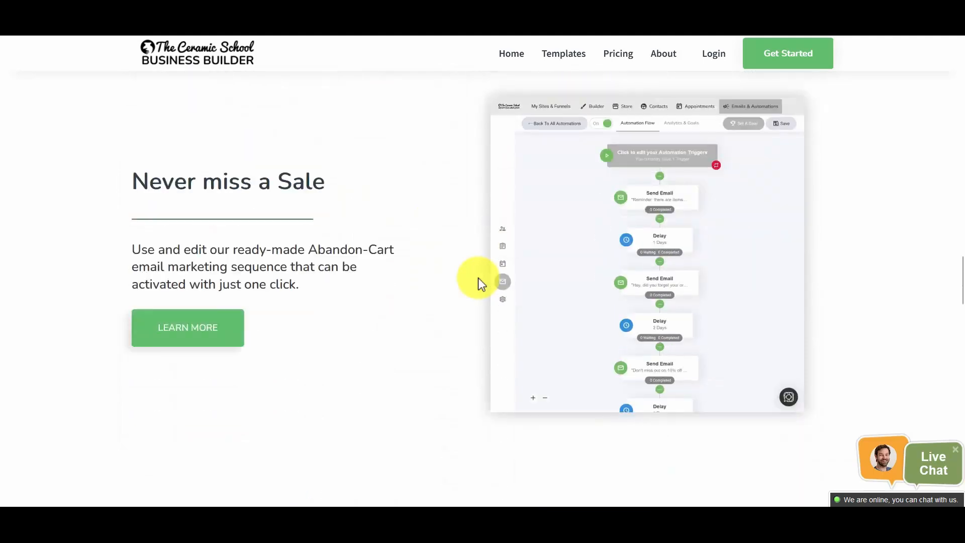
scroll(478, 277, "down", 8)
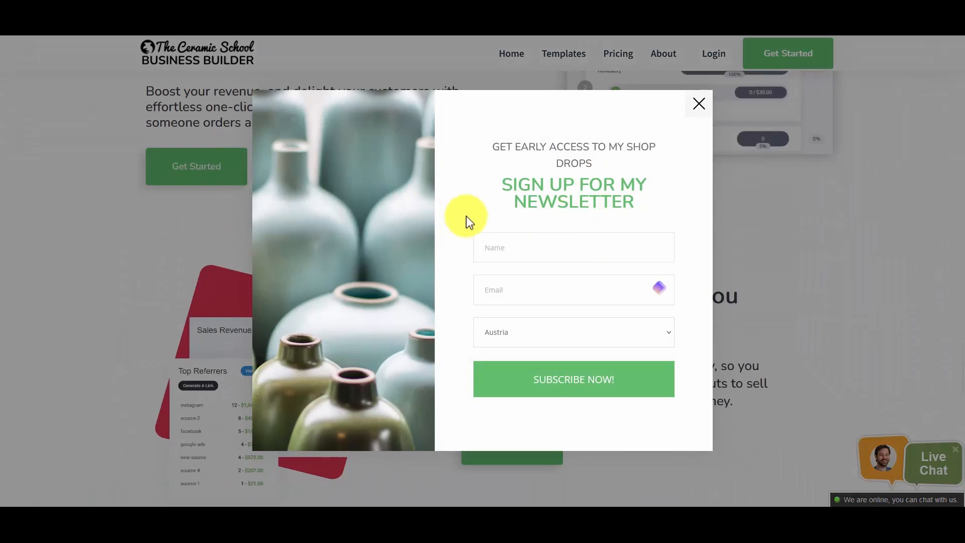
Fill in the popup form with a test subscriber's name and e-mail, choose Austria as the country, and submit it.
left_click(529, 258)
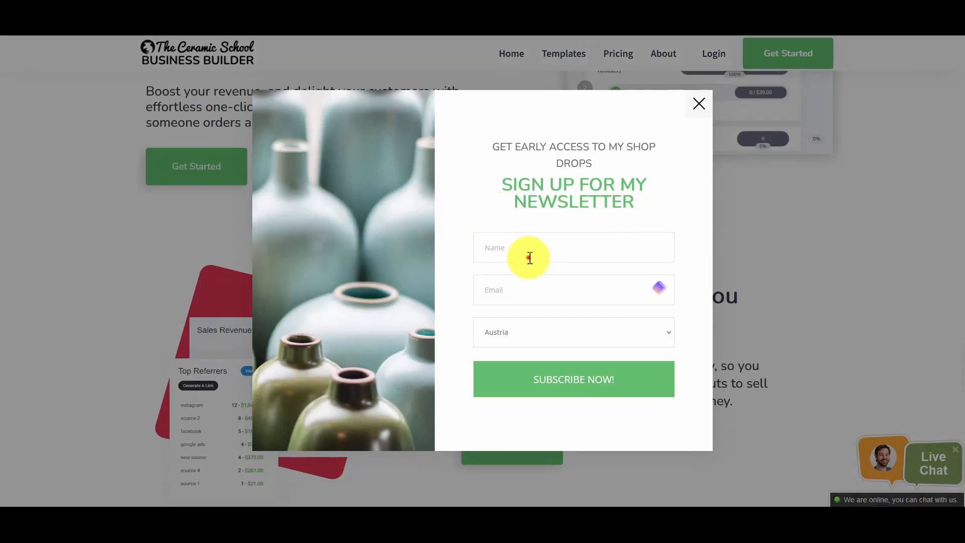
type("josh")
key("Tab")
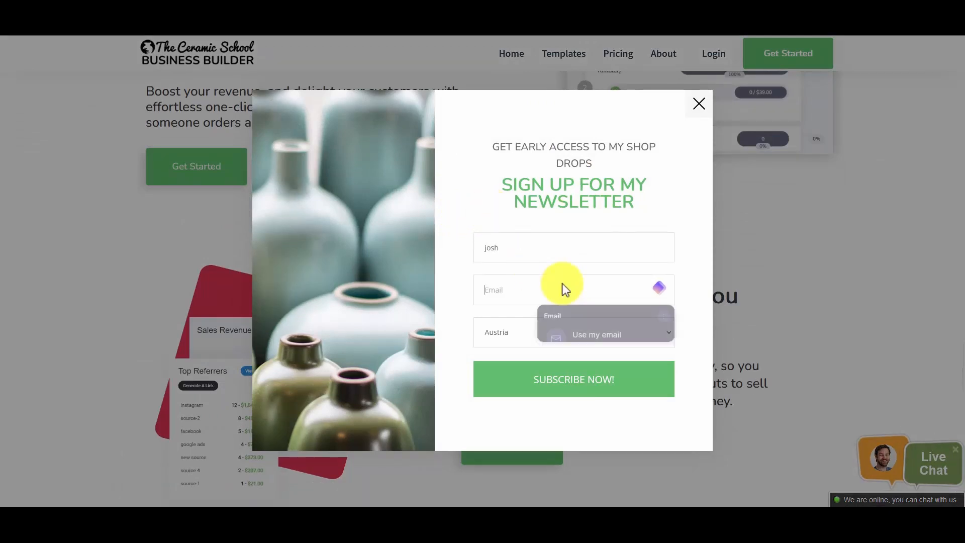
type("josh@domain.com")
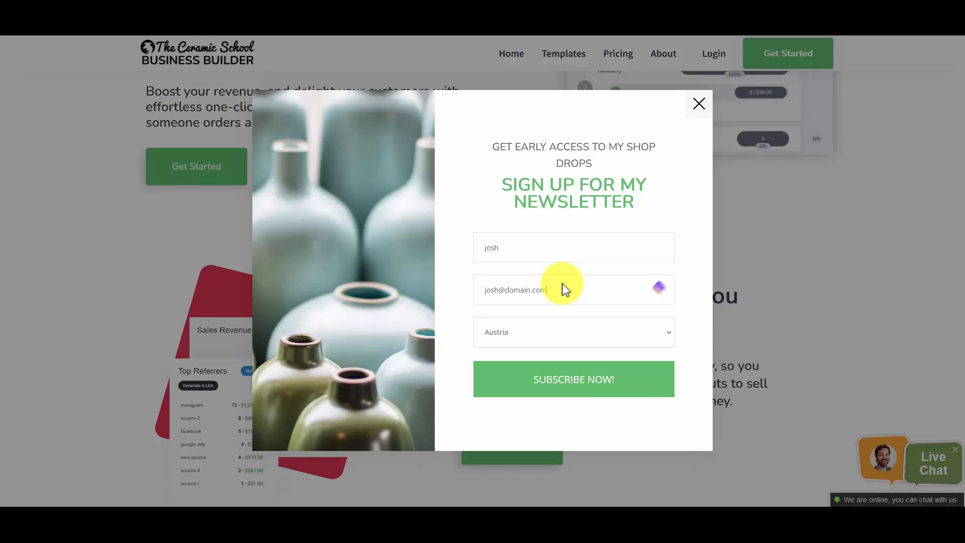
left_click(527, 332)
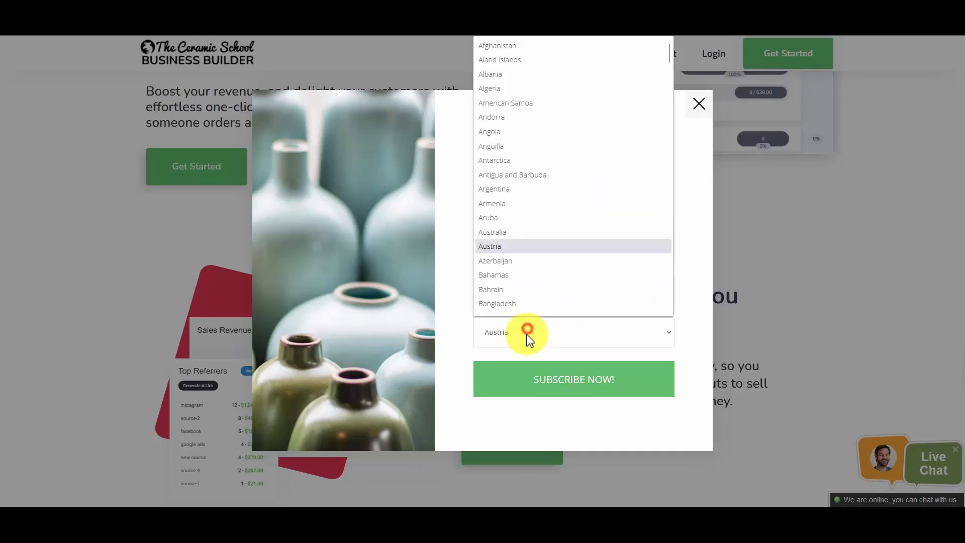
left_click(505, 247)
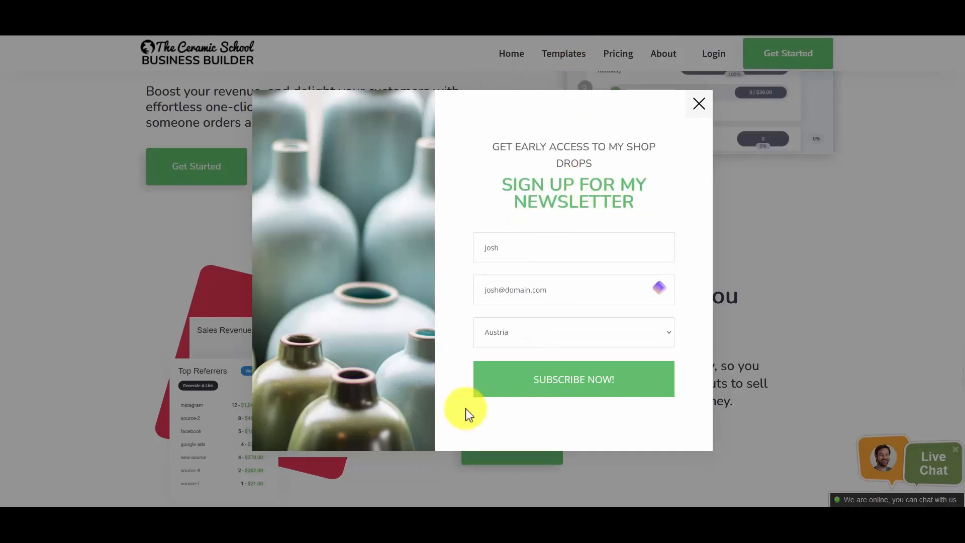
left_click(551, 388)
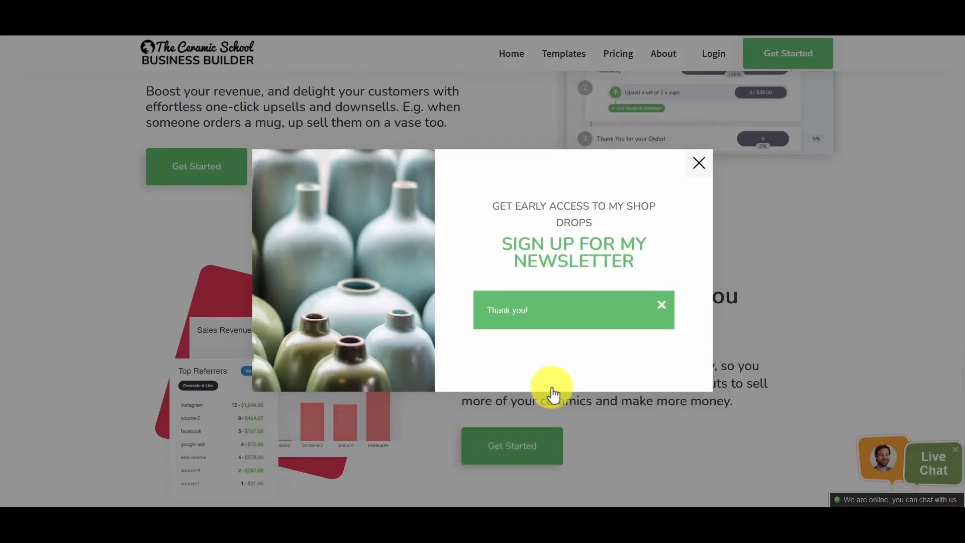
Review the message shown after submitting the form, and close the popup in both the preview and the builder.
left_click_drag(534, 310, 475, 310)
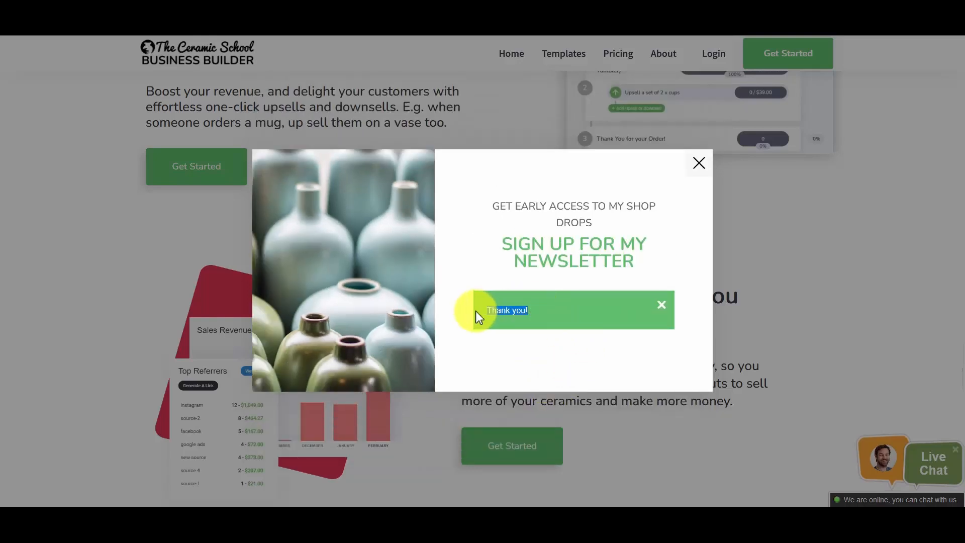
left_click_drag(541, 316, 451, 311)
left_click(454, 311)
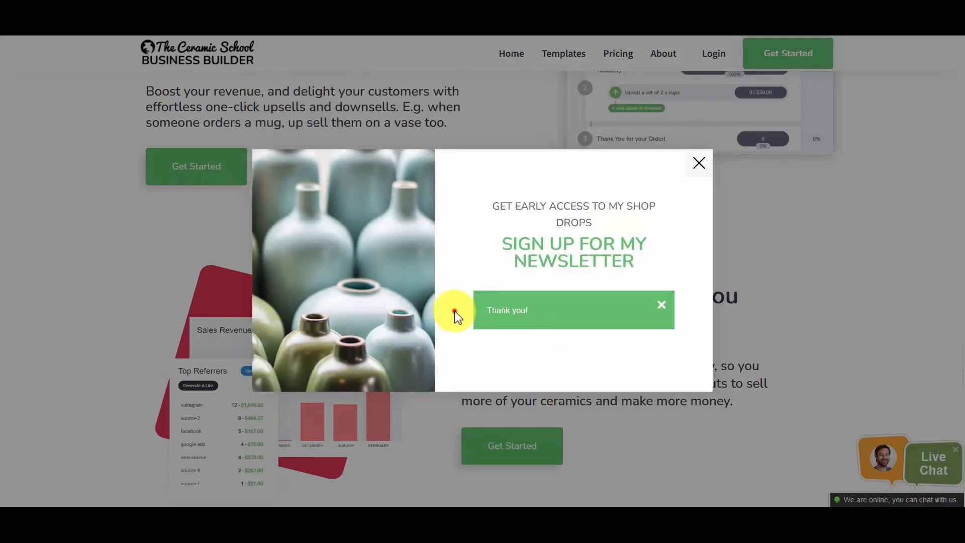
left_click(698, 165)
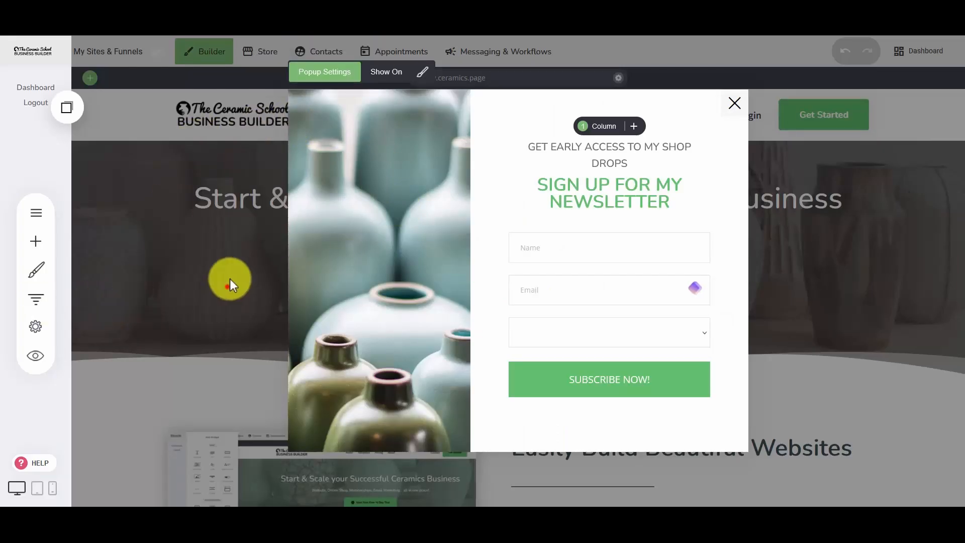
left_click(734, 104)
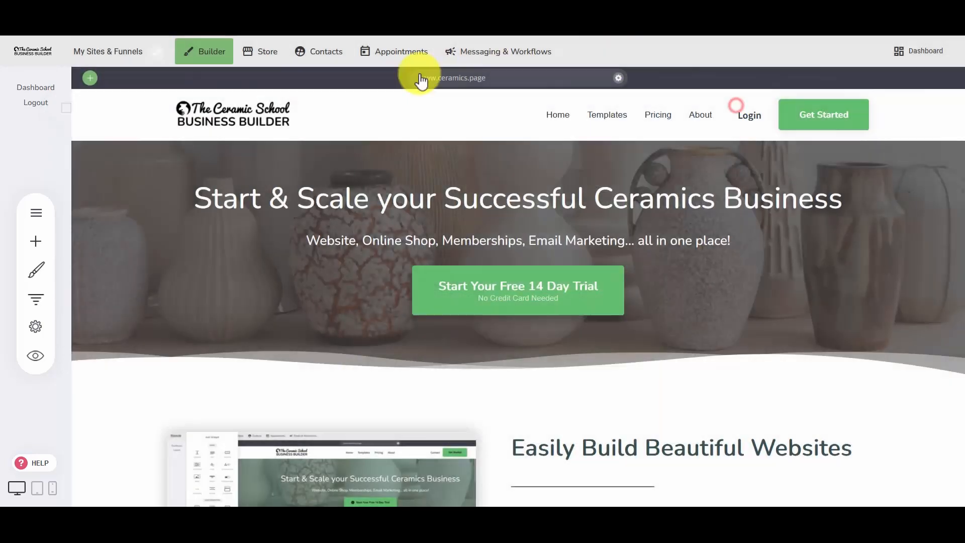
Open the test subscriber's record in the contacts and examine its activity and marketing lists.
left_click(327, 57)
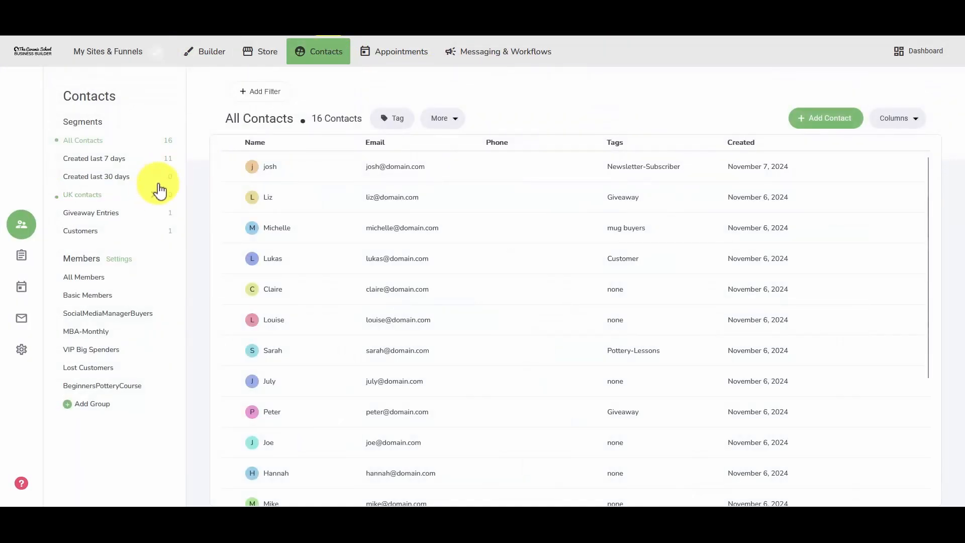
left_click(270, 164)
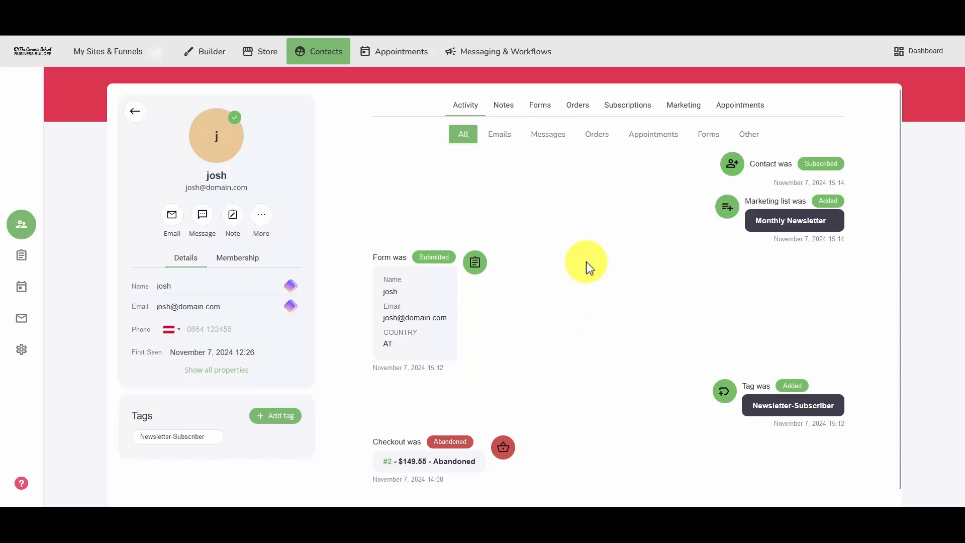
left_click(684, 107)
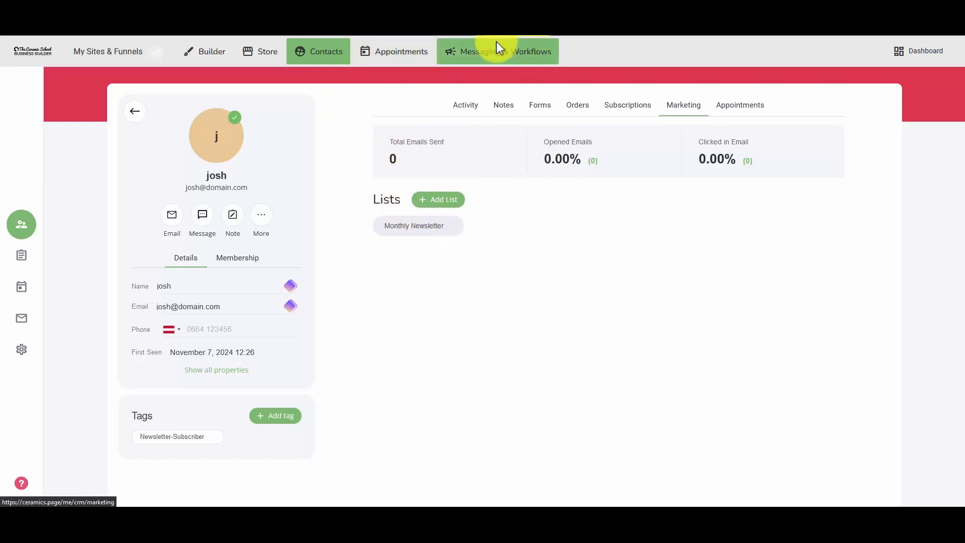
Examine the subscribers of the Monthly Newsletter list, and open the test subscriber's activity from there.
left_click(481, 55)
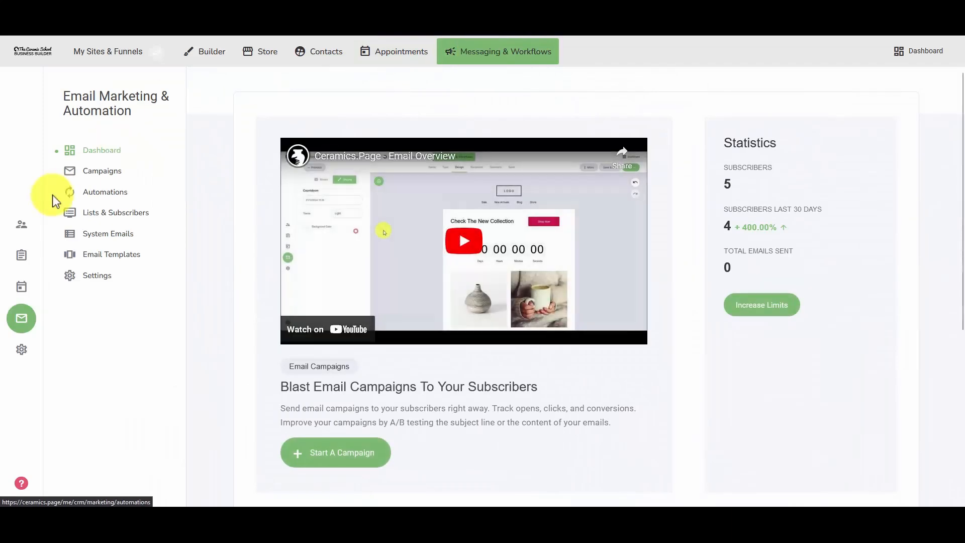
left_click(106, 215)
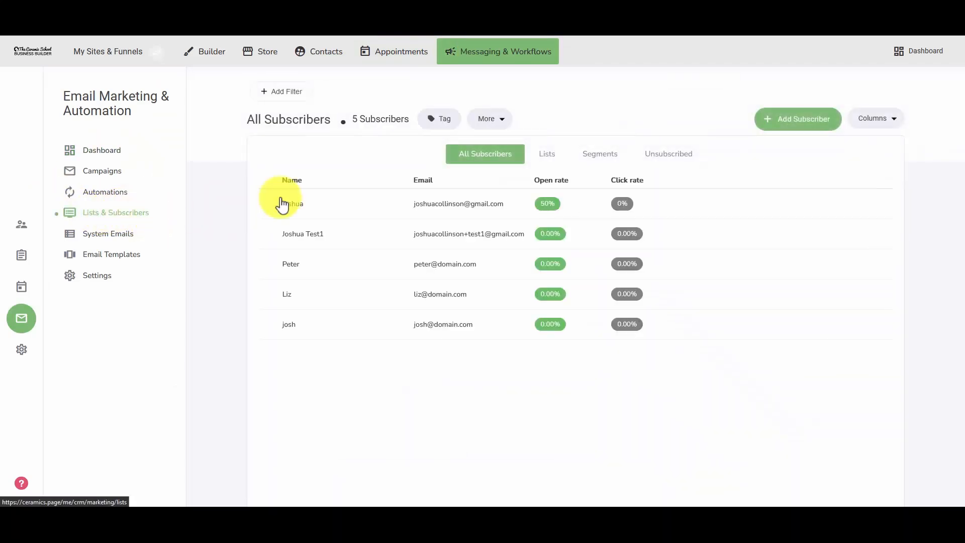
left_click(548, 156)
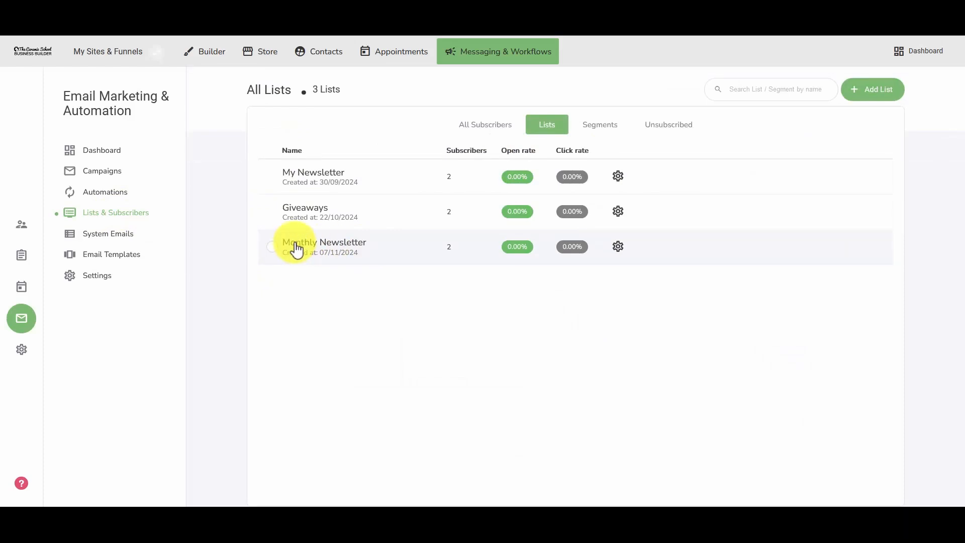
left_click(354, 246)
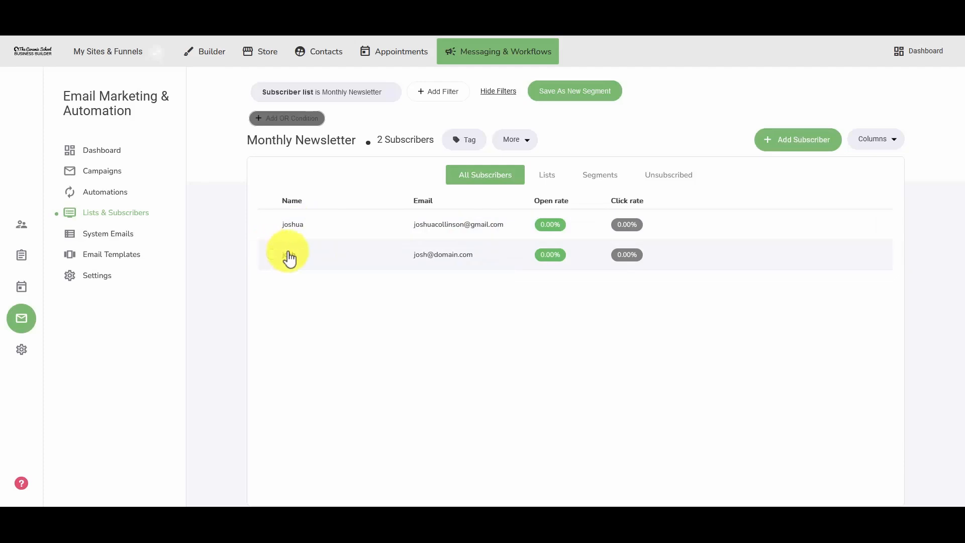
left_click(293, 257)
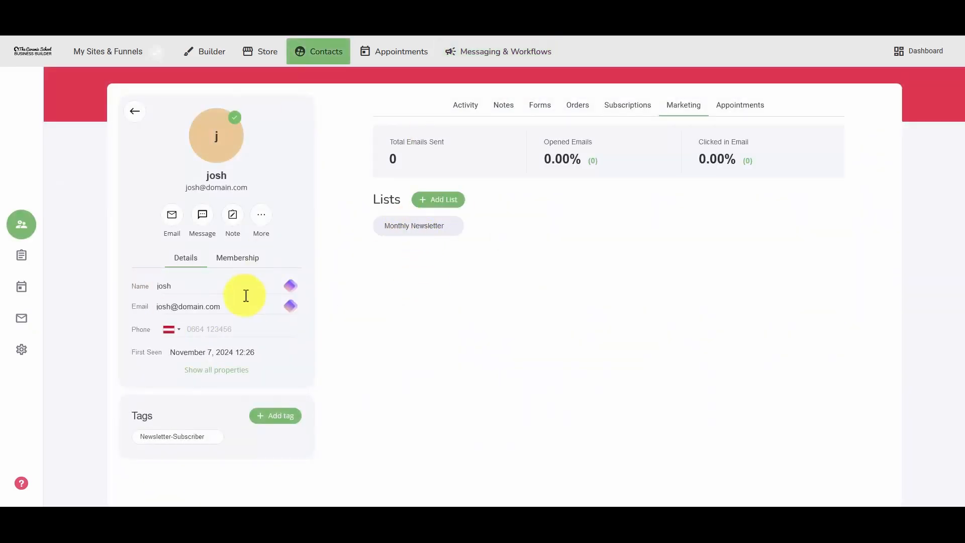
left_click(466, 107)
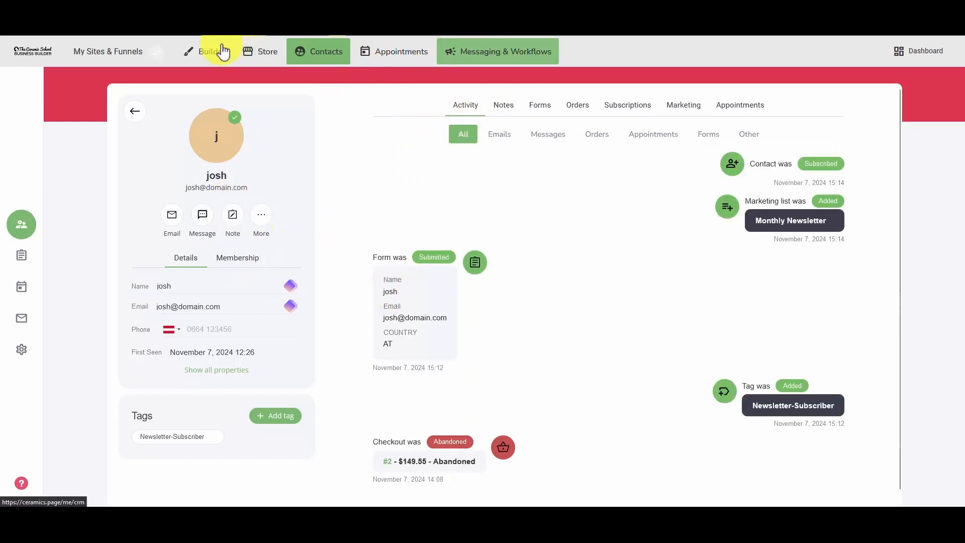
Return to the site builder, open the template gallery for adding a popup, and browse the Opt-In templates.
left_click(207, 53)
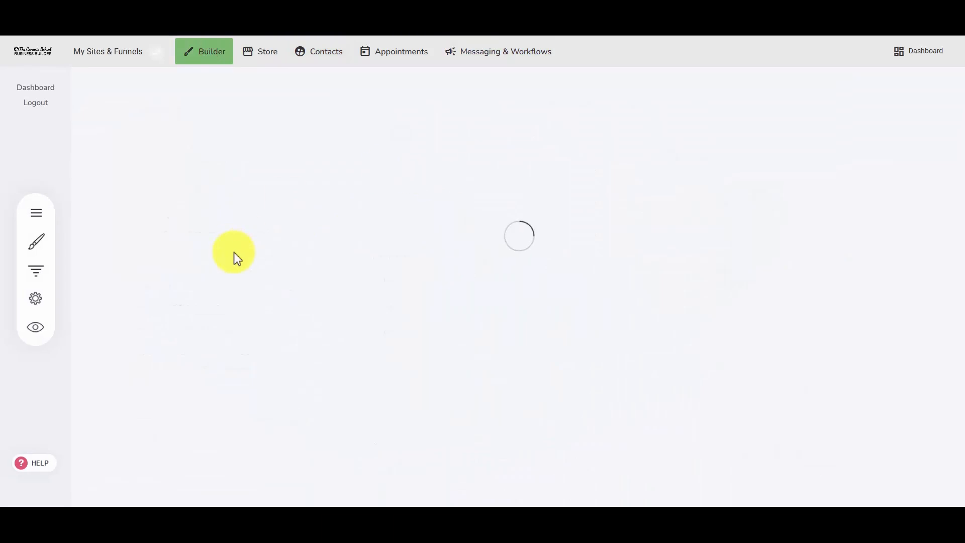
left_click(42, 217)
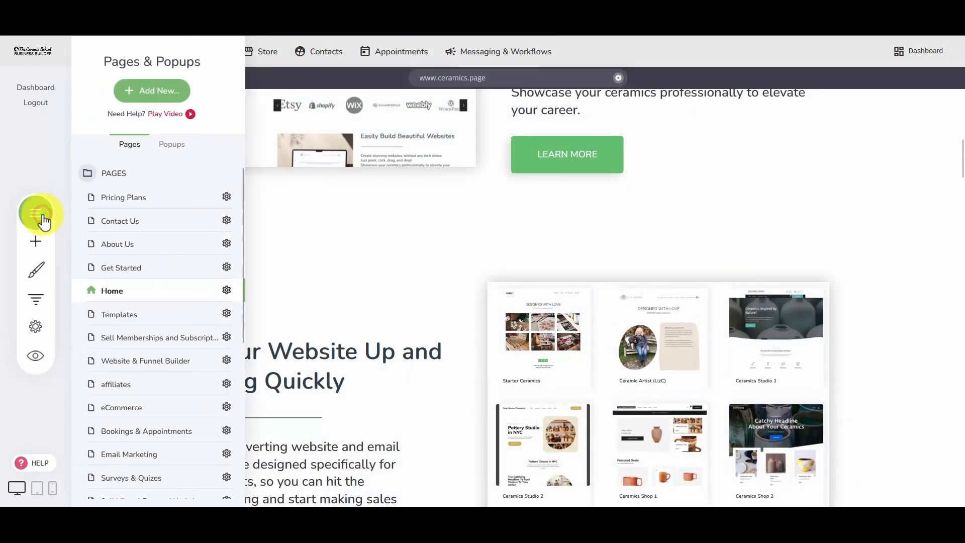
left_click(184, 145)
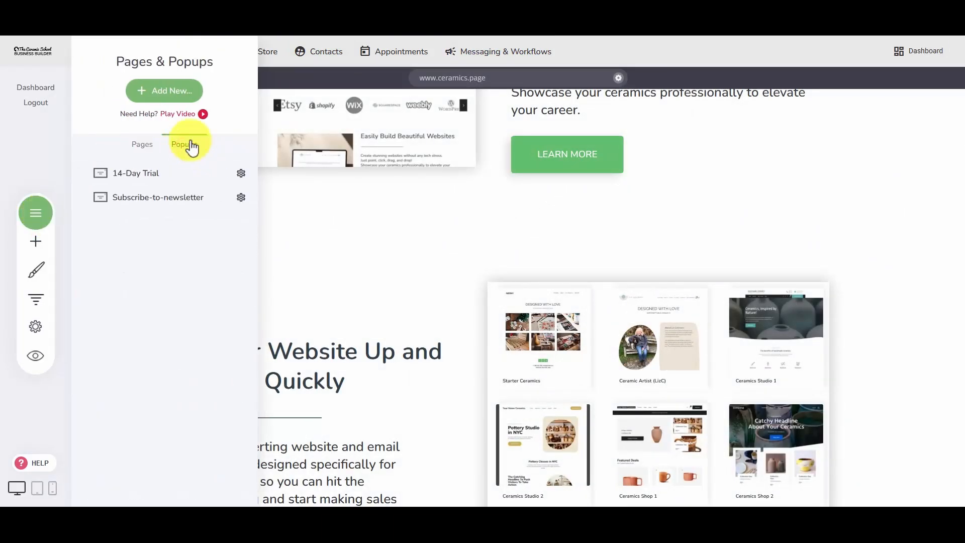
left_click(171, 91)
left_click(428, 197)
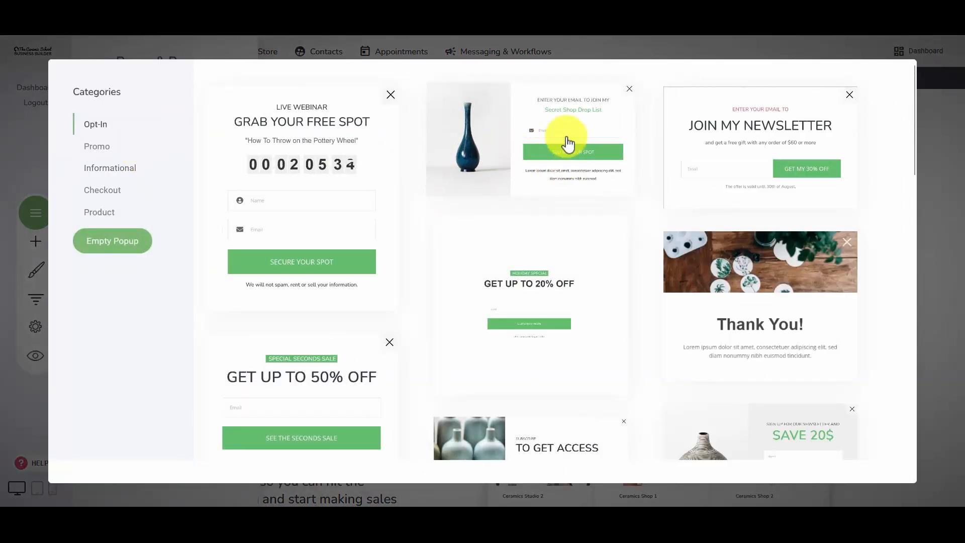
scroll(758, 280, "down", 5)
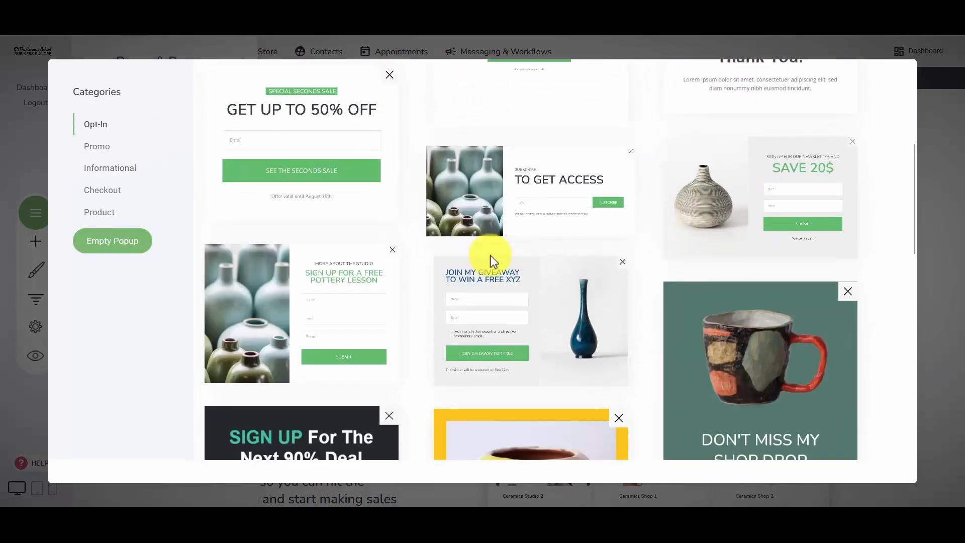
Browse the popup templates in the Promo category.
left_click(87, 155)
scroll(429, 215, "up", 5)
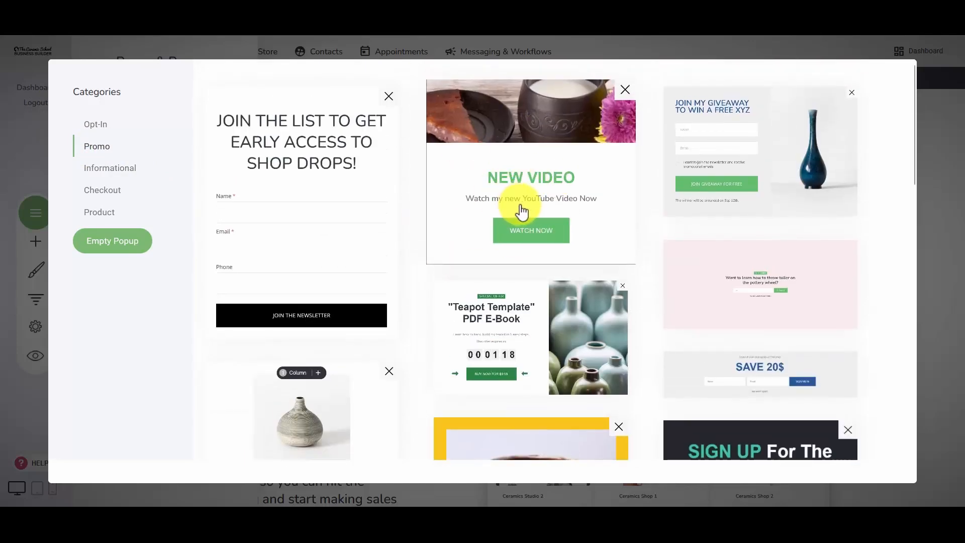
scroll(510, 221, "down", 5)
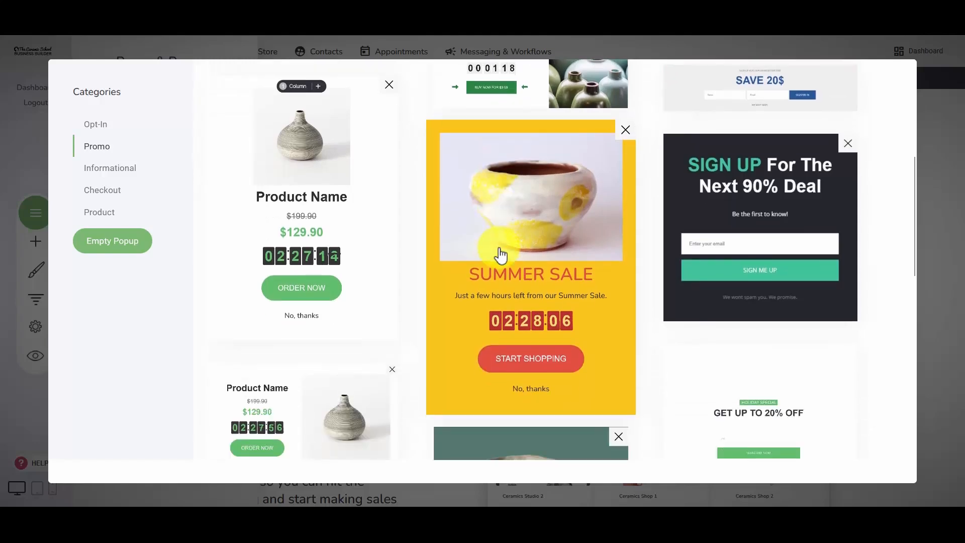
Browse the Checkout and Product popup templates, and close the gallery without choosing a template.
left_click(116, 189)
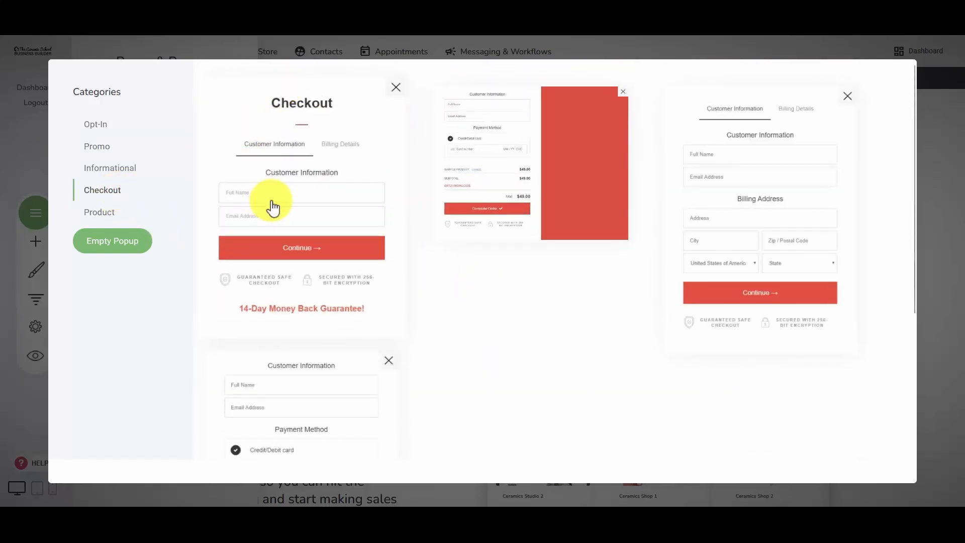
scroll(271, 334, "down", 2)
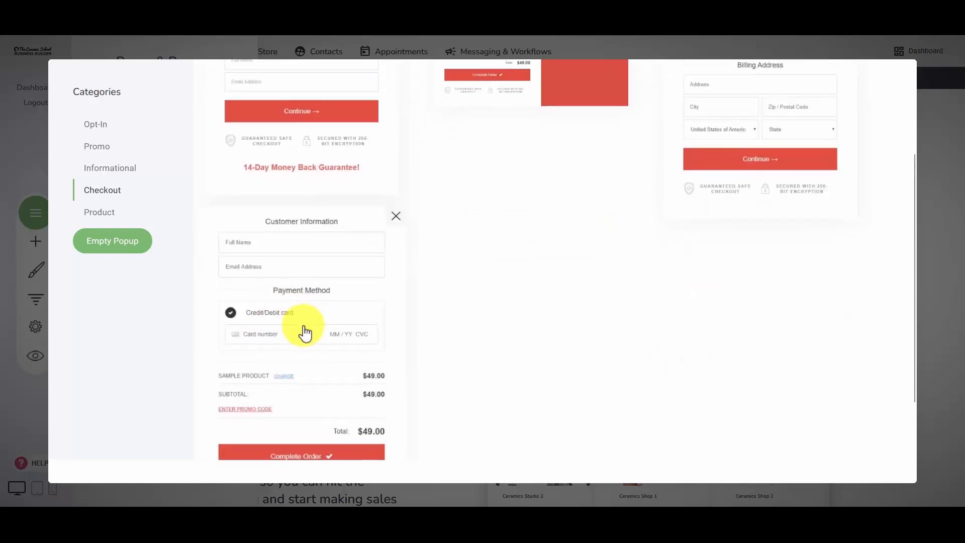
scroll(309, 336, "down", 1)
scroll(316, 314, "up", 3)
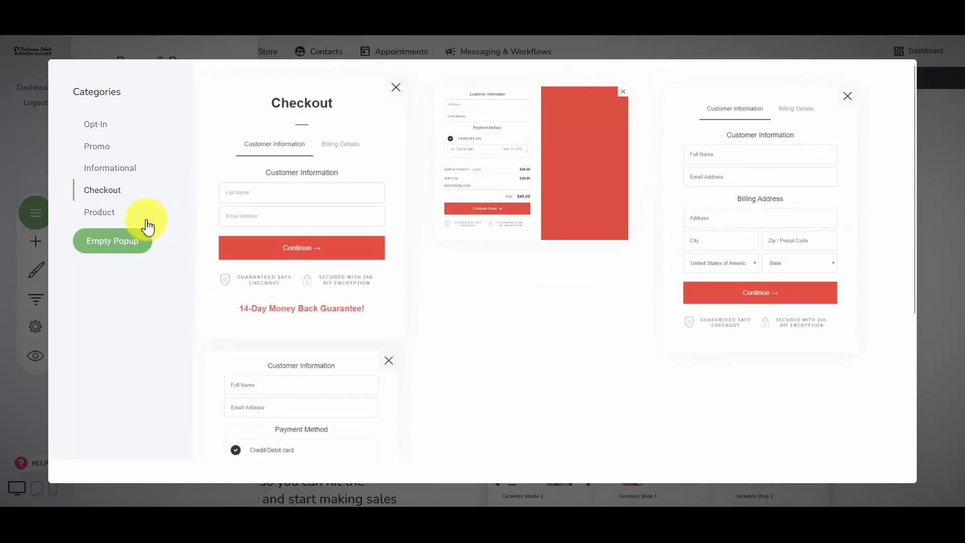
left_click(101, 212)
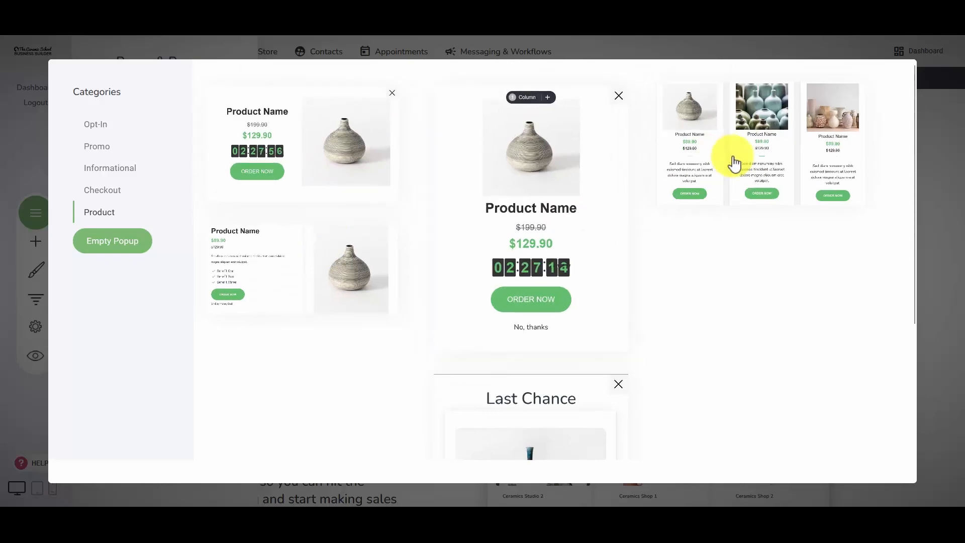
left_click(243, 45)
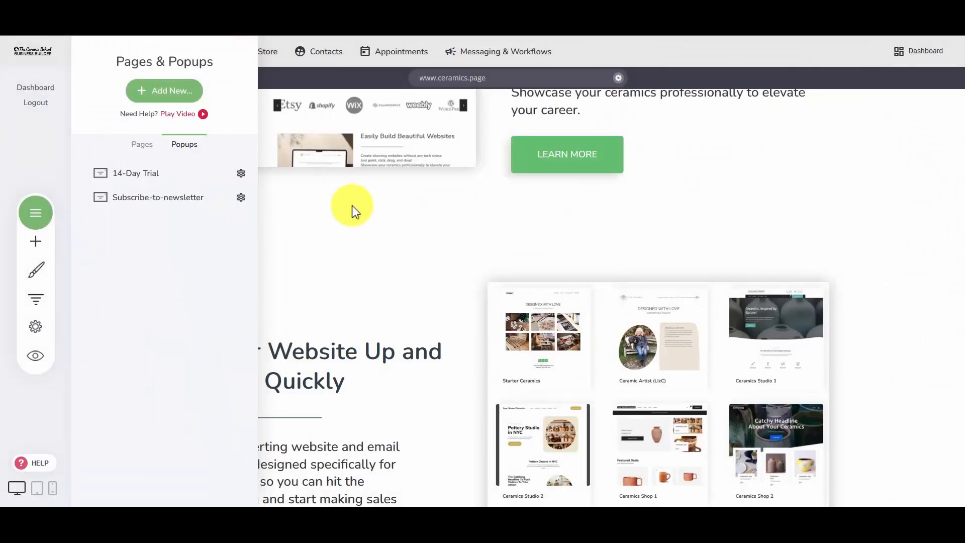